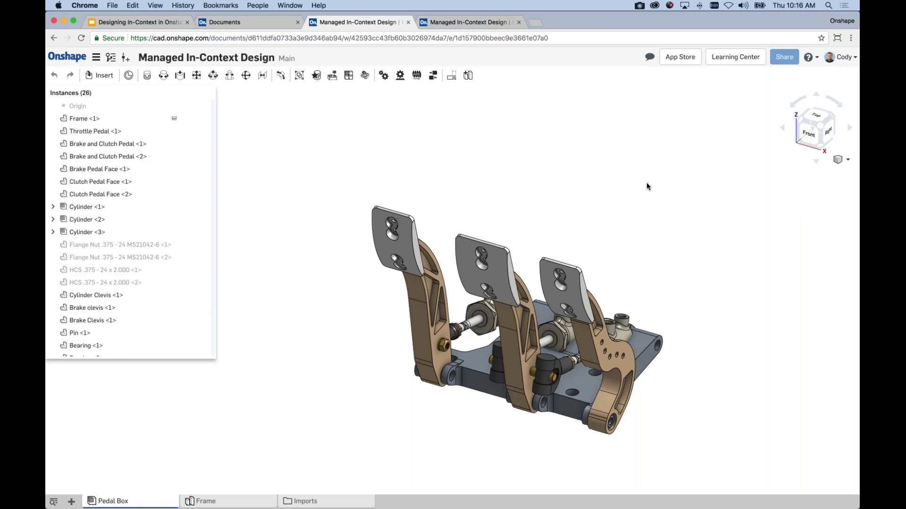
Examine the pedal assembly, the Frame part studio and the imported Cylinder assembly, and return to Pedal Box.
scroll(667, 420, "up", 5)
scroll(697, 426, "up", 5)
middle_click_drag(671, 355, 704, 362)
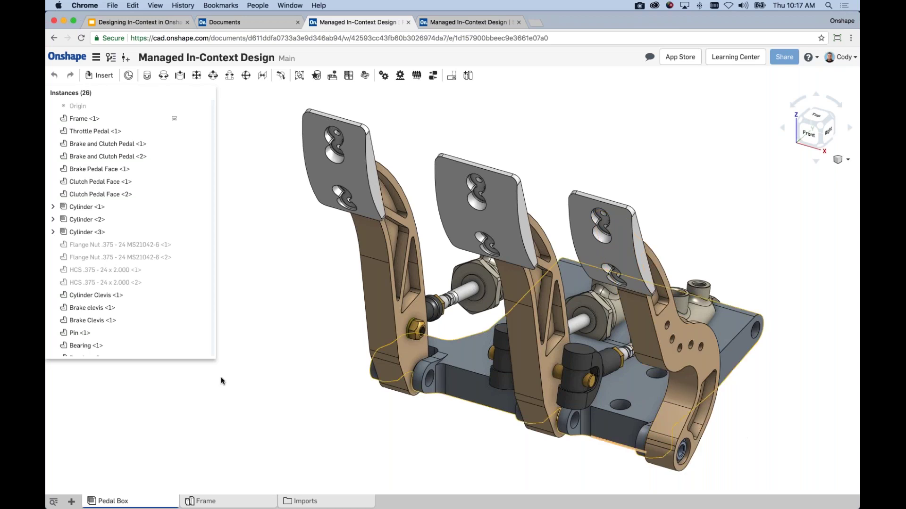
right_click_drag(293, 402, 258, 430)
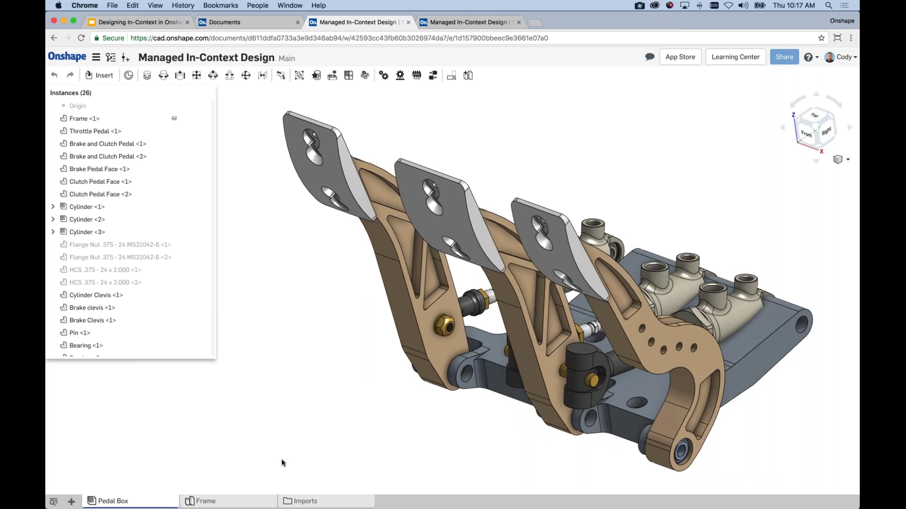
middle_click_drag(349, 432, 343, 426)
right_click_drag(343, 422, 299, 437)
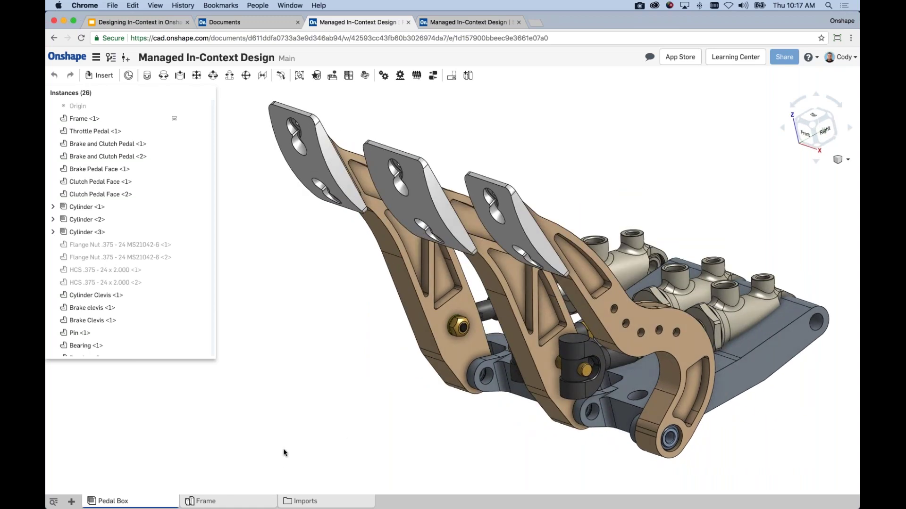
left_click(243, 503)
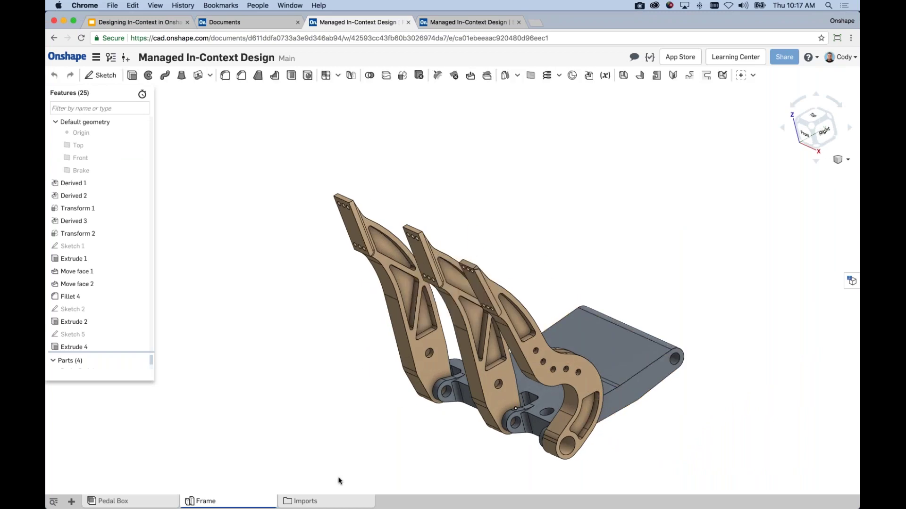
left_click(305, 501)
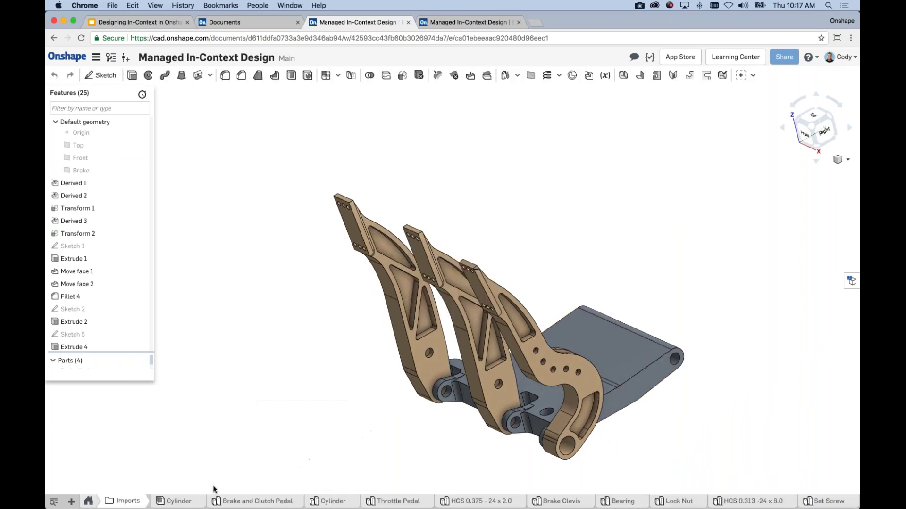
left_click(176, 500)
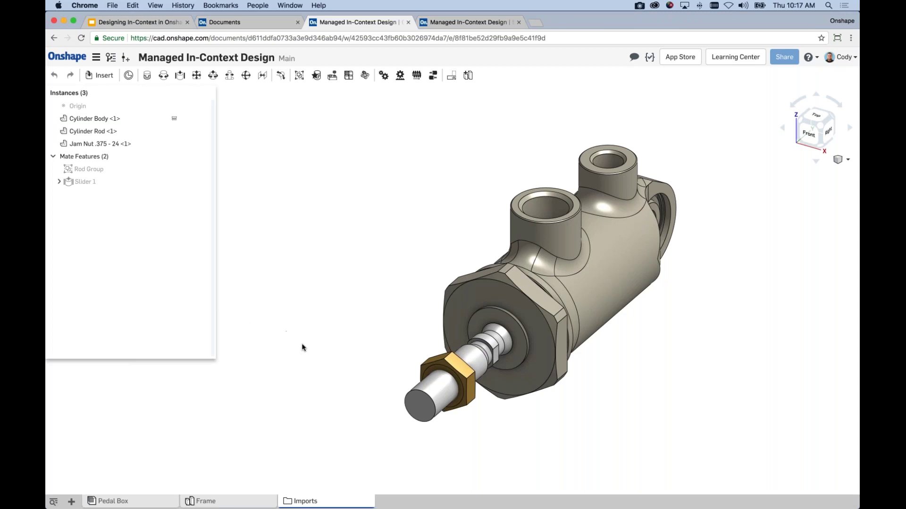
left_click(115, 500)
Swing the throttle pedal towards the cylinders into a depressed position where it overlaps the side of the frame.
right_click_drag(396, 354, 698, 228)
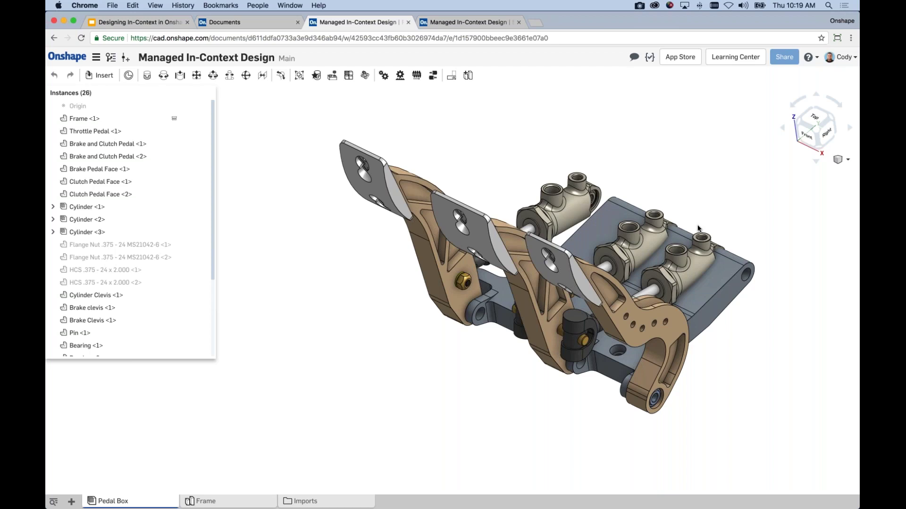
right_click_drag(752, 303, 740, 306)
scroll(657, 277, "up", 3)
scroll(657, 277, "up", 2)
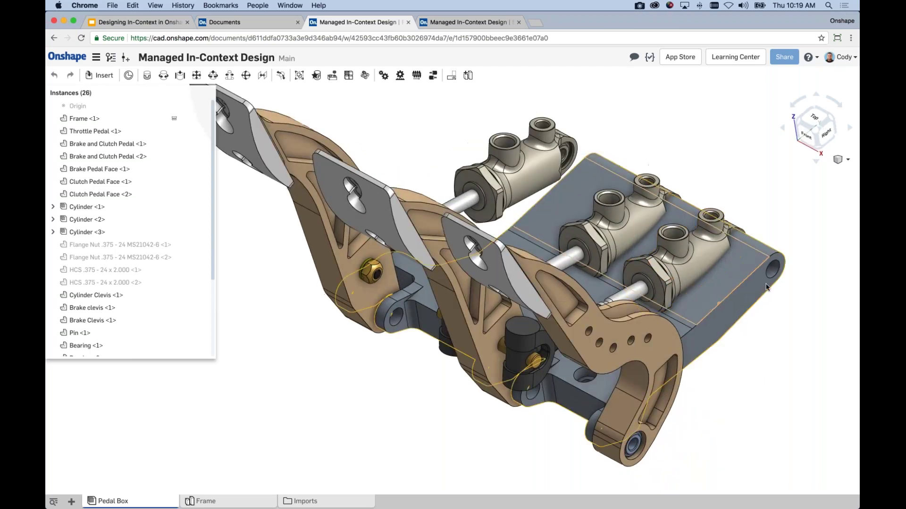
right_click_drag(702, 272, 650, 367)
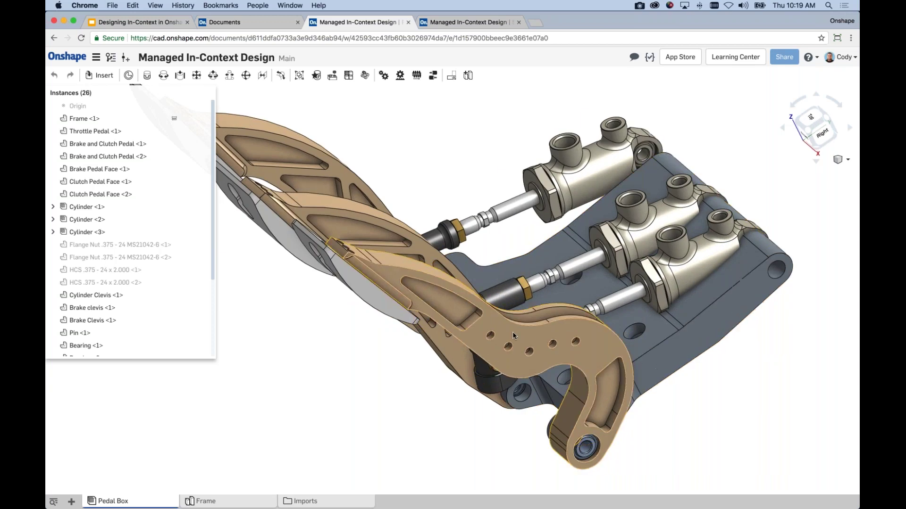
left_click_drag(520, 325, 579, 310)
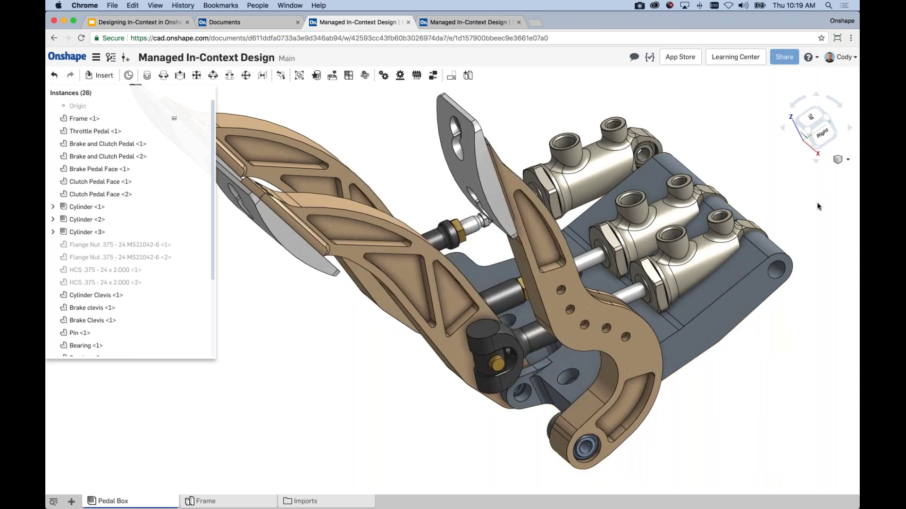
left_click(822, 134)
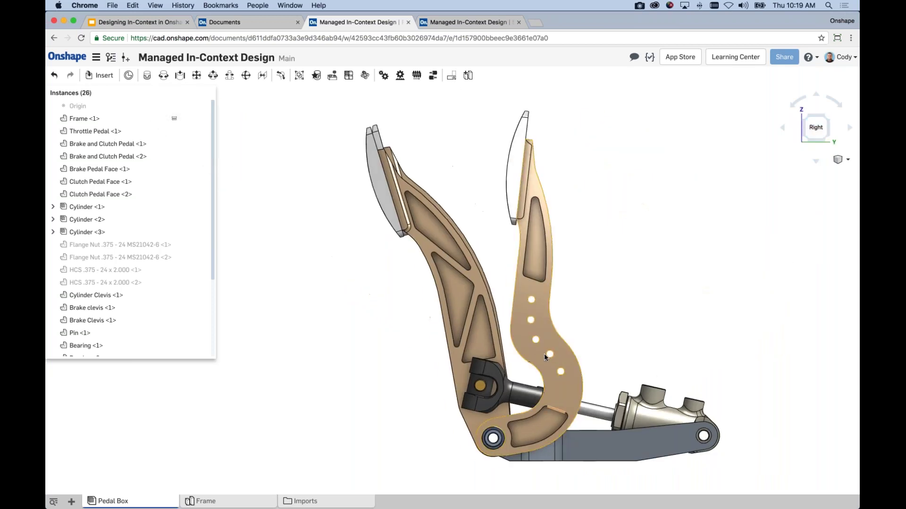
left_click_drag(562, 356, 567, 358)
Open the Frame part for editing in the context of the Pedal Box assembly.
right_click_drag(655, 295, 645, 336)
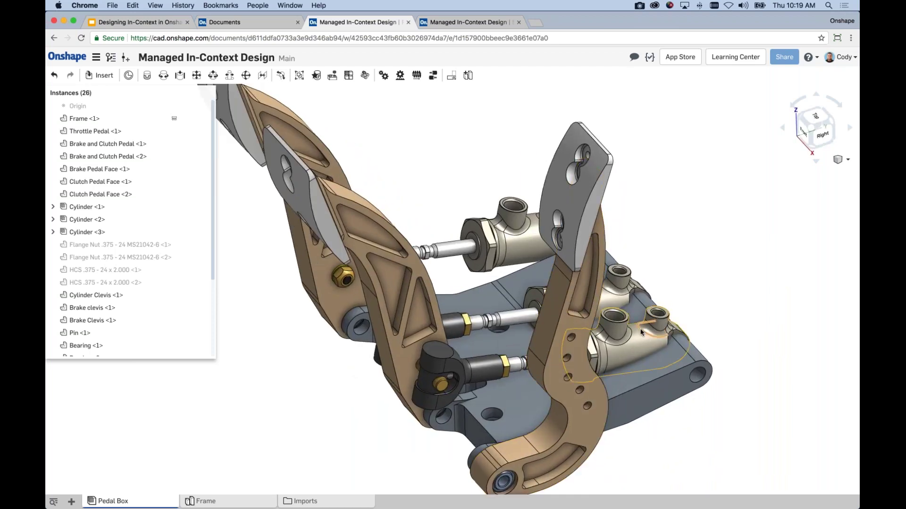
right_click_drag(660, 333, 650, 337)
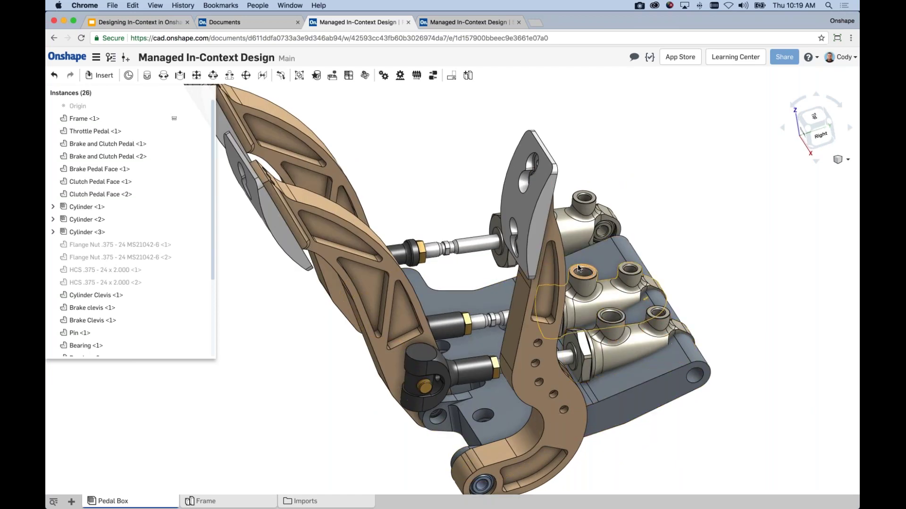
right_click_drag(637, 358, 651, 388)
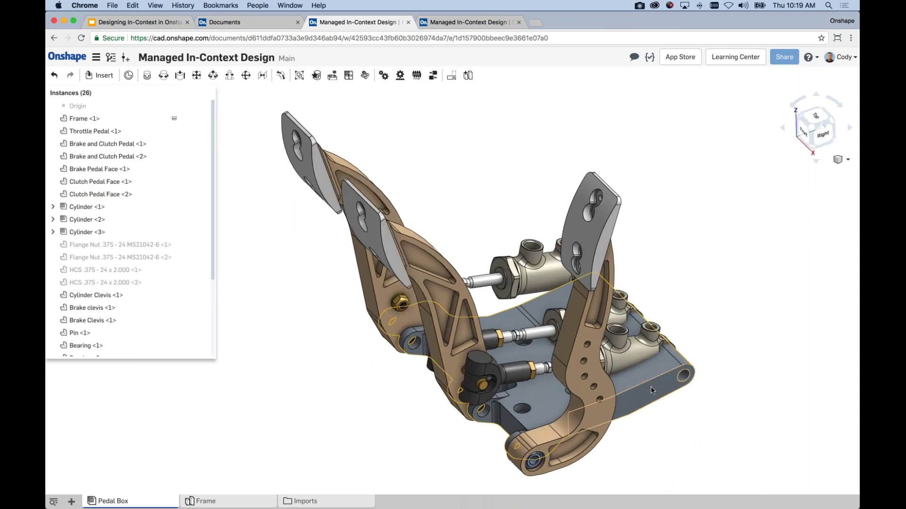
right_click_drag(651, 391, 642, 393)
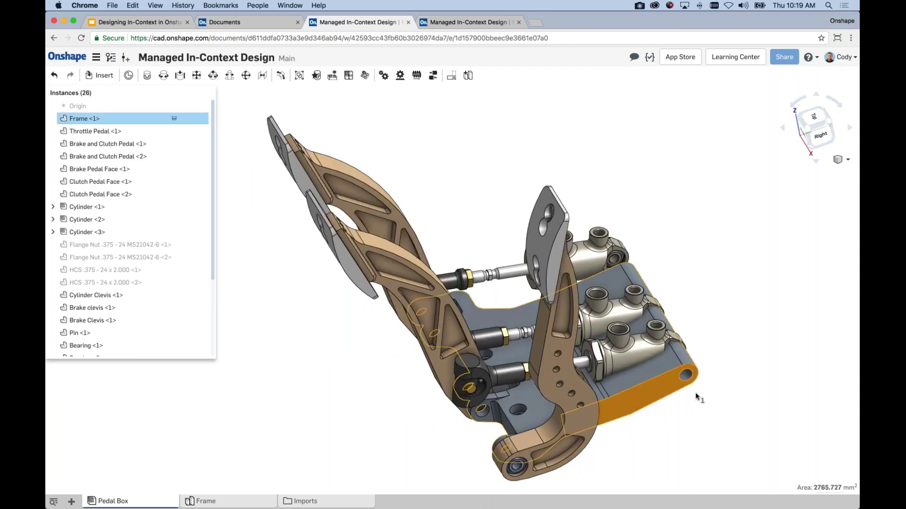
right_click(649, 396)
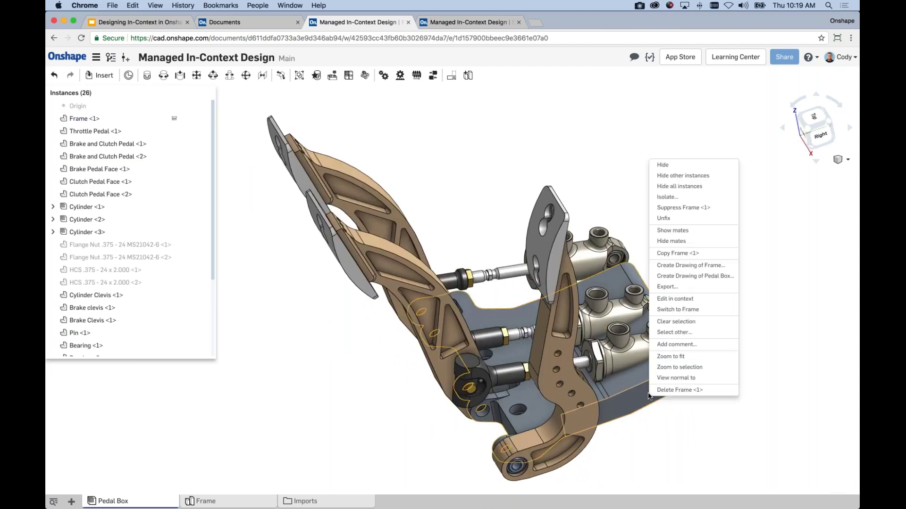
left_click(674, 299)
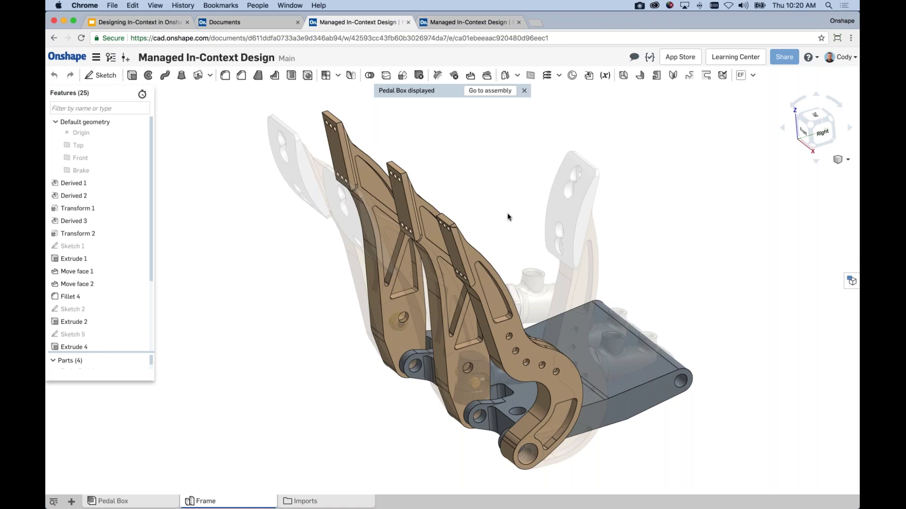
Examine how the ghosted pedals and cylinders sit relative to the frame in the assembly context.
right_click_drag(507, 216, 505, 209)
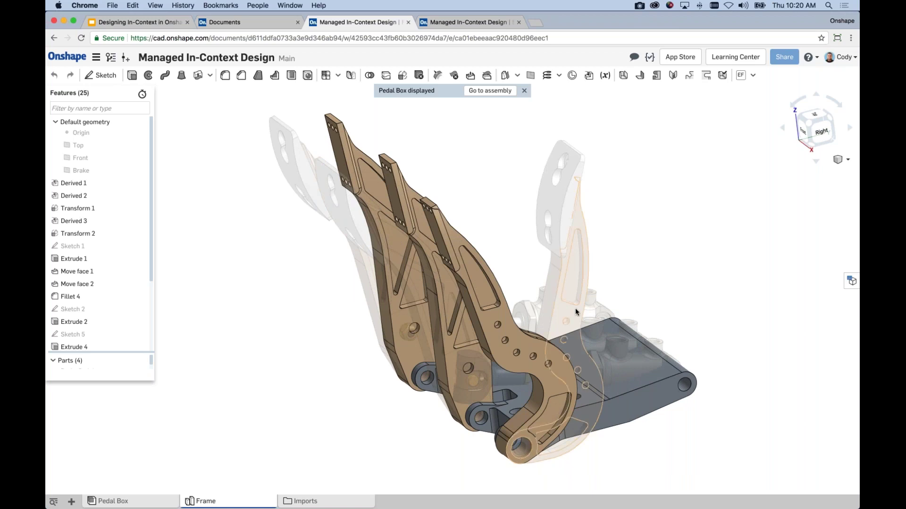
scroll(575, 312, "up", 1)
scroll(574, 312, "up", 1)
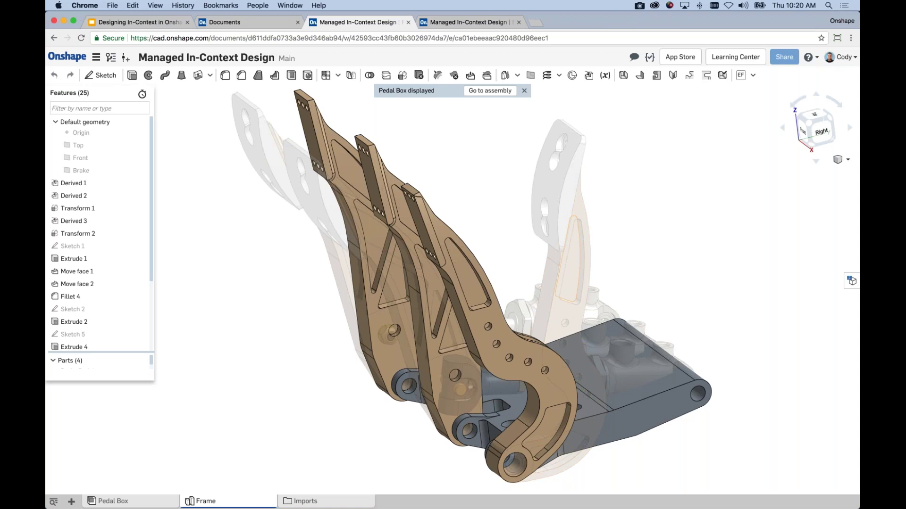
left_click(556, 163)
right_click_drag(505, 217, 497, 241)
scroll(628, 310, "up", 6)
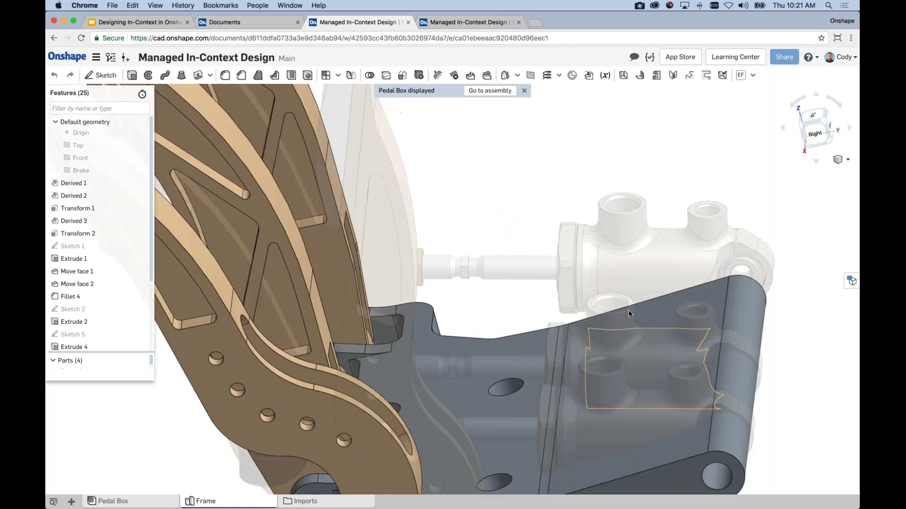
right_click_drag(631, 322, 548, 334)
scroll(505, 346, "down", 5)
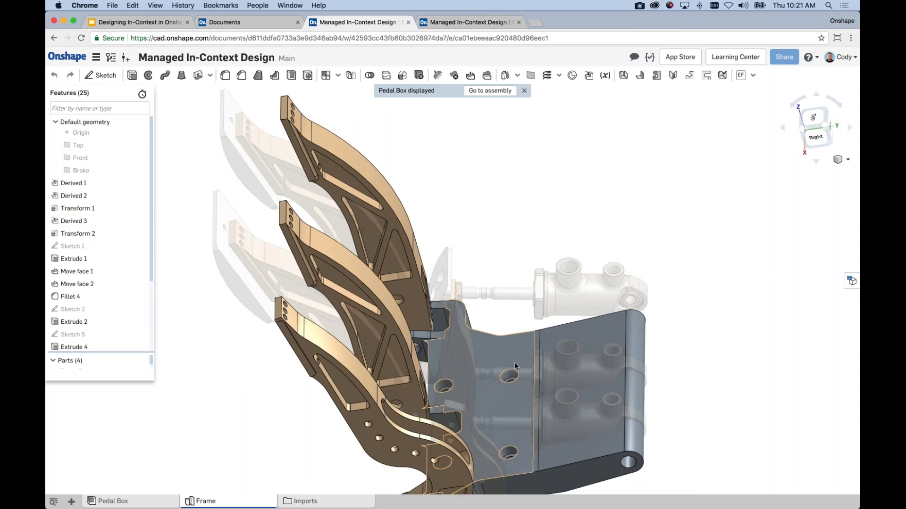
scroll(557, 381, "down", 3)
scroll(648, 372, "down", 2)
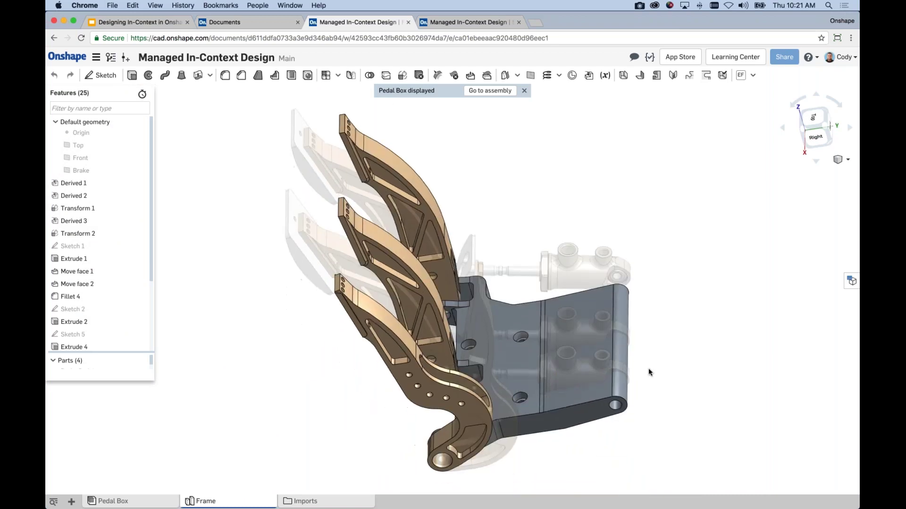
right_click_drag(658, 413, 657, 418)
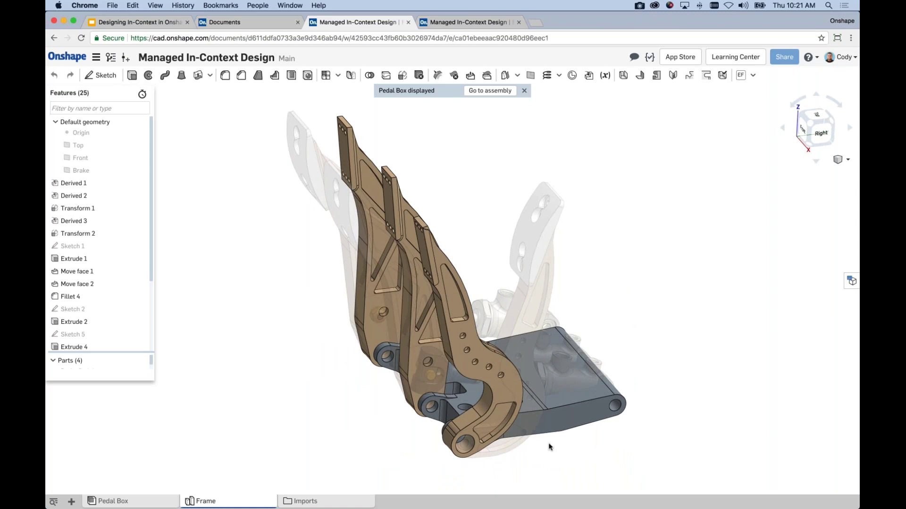
Start a sketch on the side face of the ghosted throttle pedal and view the sketch plane straight on.
left_click(526, 423)
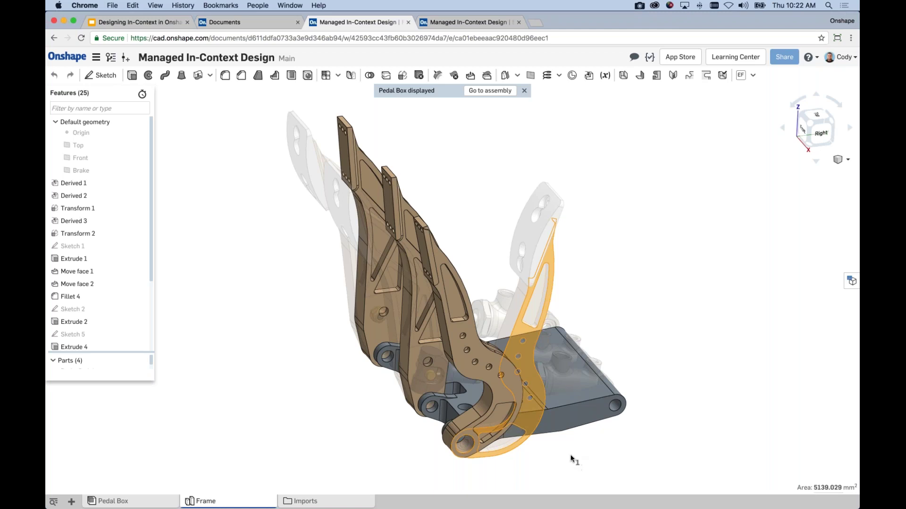
right_click_drag(573, 455, 559, 452)
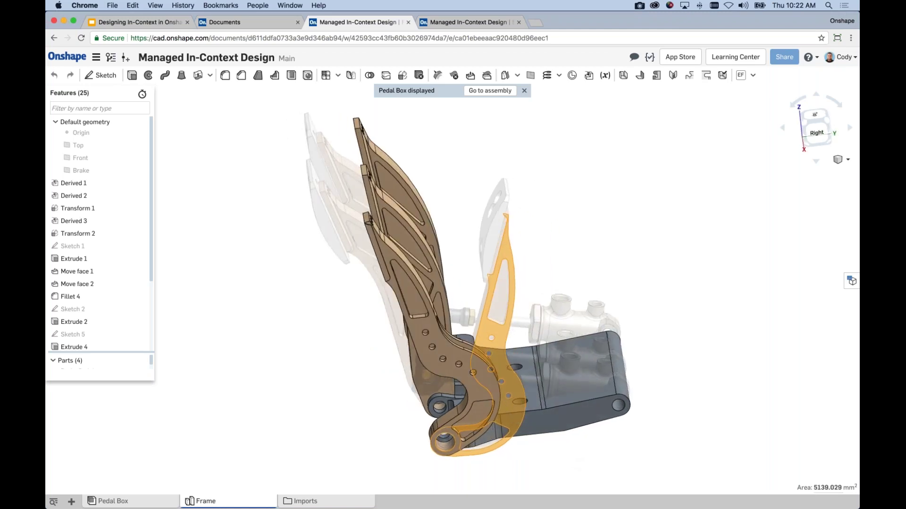
right_click(521, 416)
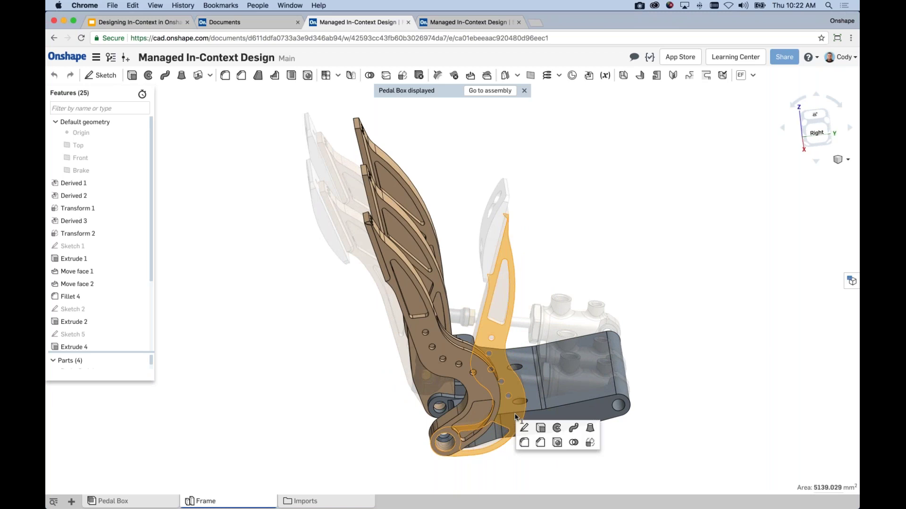
left_click(525, 430)
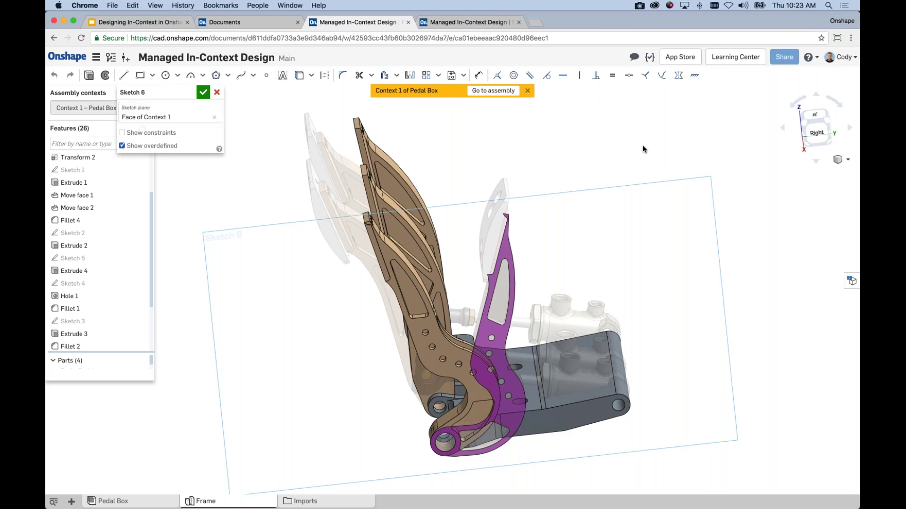
key("n")
Project the frame's side face outline and the ghosted throttle pedal's outer arc into the sketch.
scroll(521, 373, "up", 5)
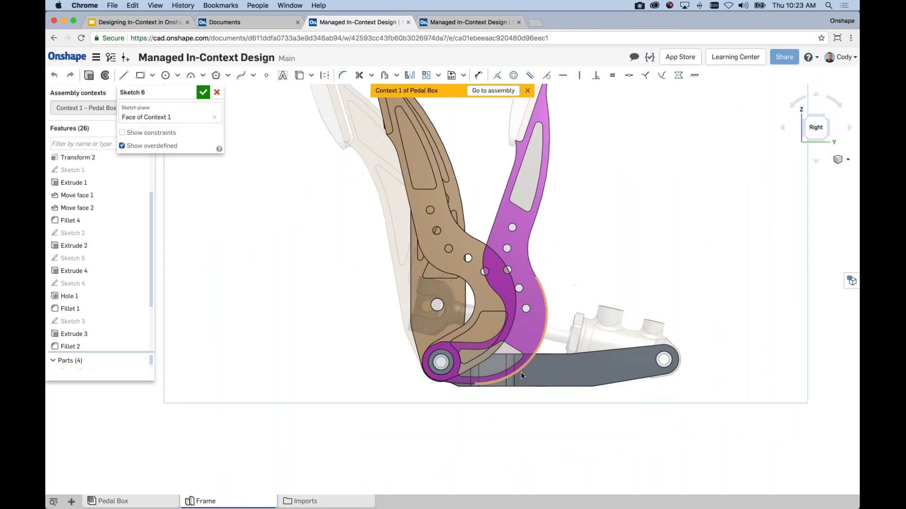
left_click(529, 375)
key("u")
scroll(534, 365, "up", 2)
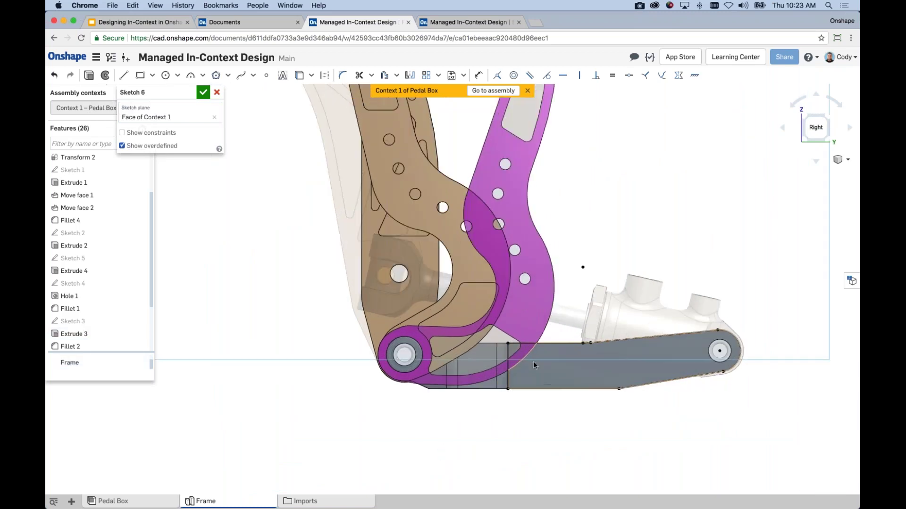
left_click(539, 338)
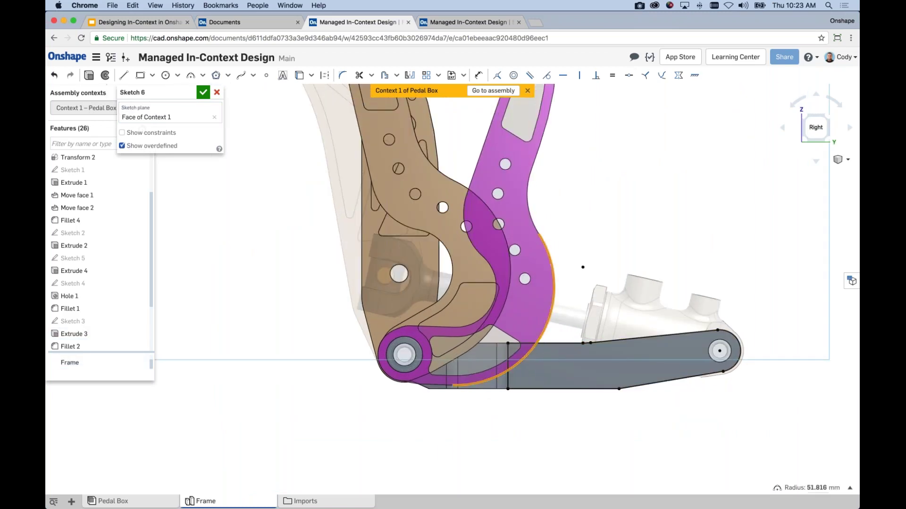
key("u")
scroll(537, 358, "up", 2)
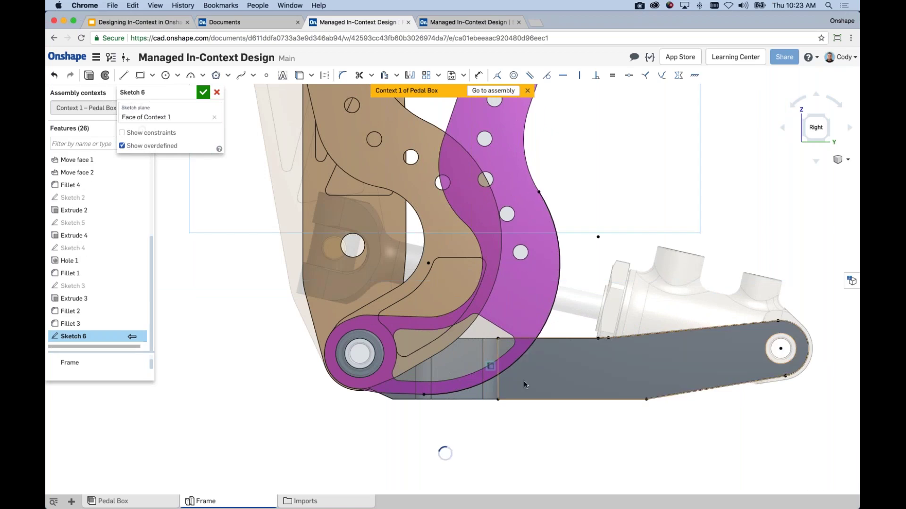
Draw a short vertical line down from the projected arc and a horizontal line to the frame outline's lower corner, coincident with its bottom edge.
key("l")
scroll(473, 410, "up", 2)
left_click(449, 389)
left_click(449, 398)
scroll(481, 396, "up", 2)
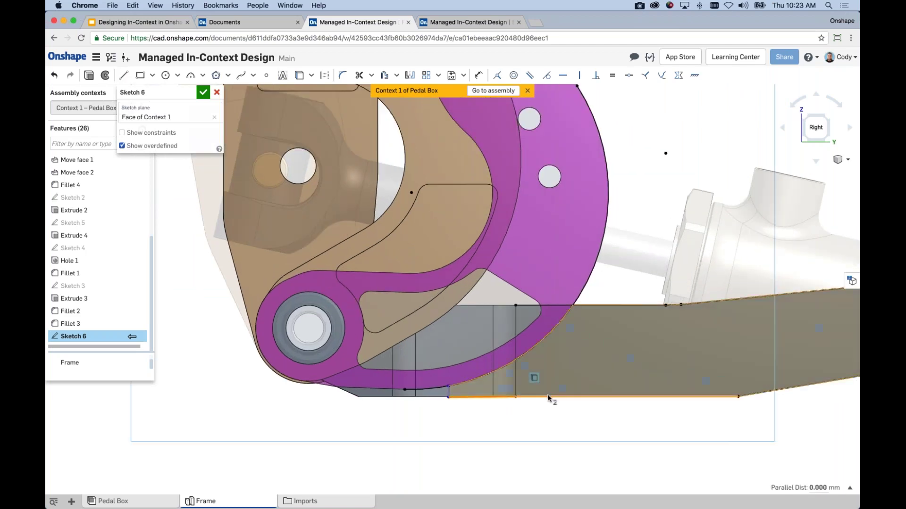
left_click(516, 397)
left_click(481, 397)
left_click(599, 397)
key("i")
Draw a vertical line across the frame outline from its bottom edge to the upper edge's end point near the cylinder.
scroll(608, 424, "down", 5)
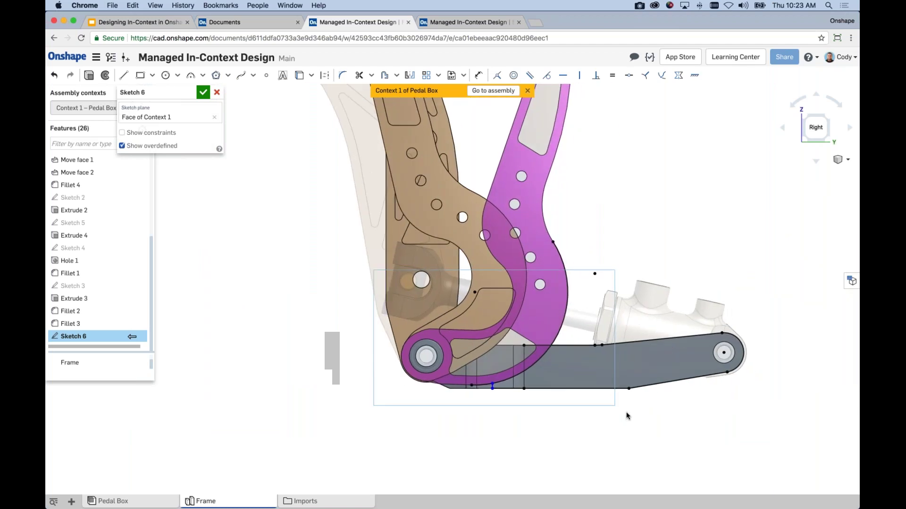
scroll(589, 394, "up", 1)
key("l")
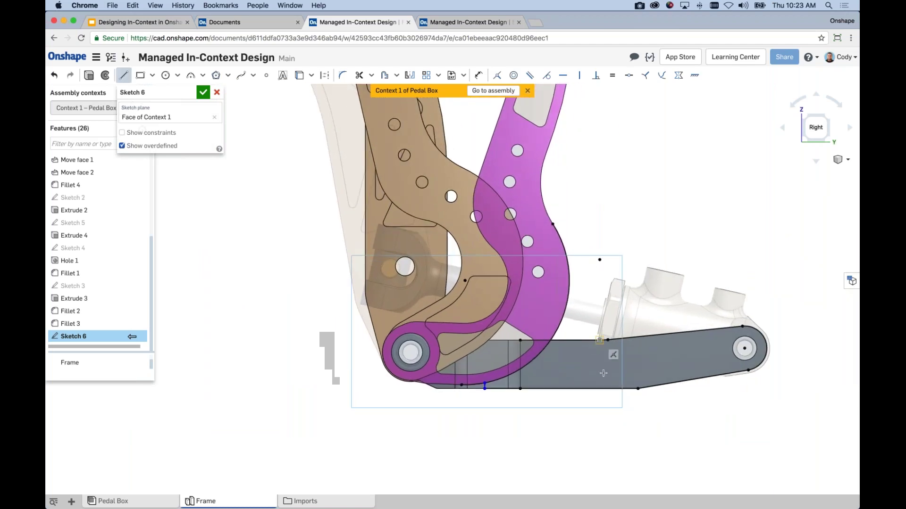
left_click(599, 388)
left_click(599, 340)
key("Escape")
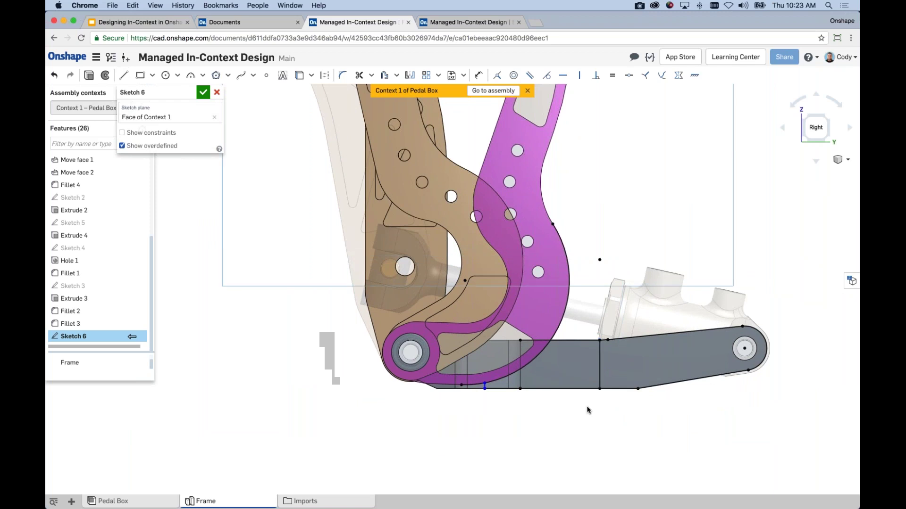
Dimension the horizontal distance between the short vertical line below the arc and the vertical line across the frame to 55 mm.
scroll(519, 401, "up", 1)
scroll(494, 397, "up", 1)
key("u")
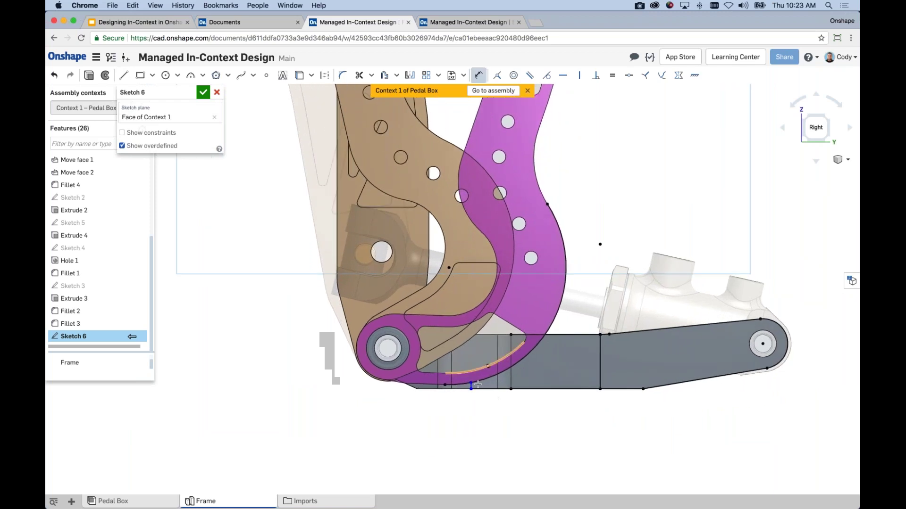
left_click(600, 375)
left_click(549, 409)
type("55")
key("Return")
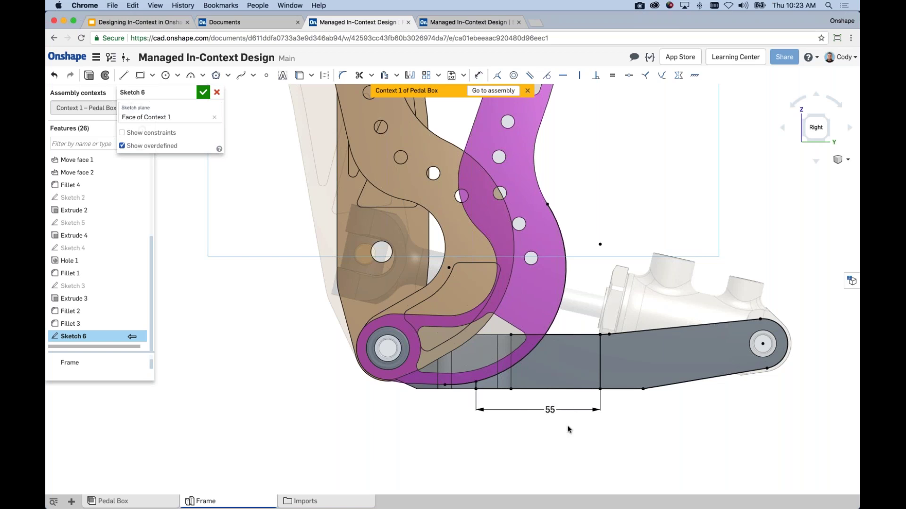
Check the closed region between the projected arc and the vertical line against the frame, and finish the sketch.
scroll(594, 424, "down", 2)
right_click_drag(605, 422, 602, 423)
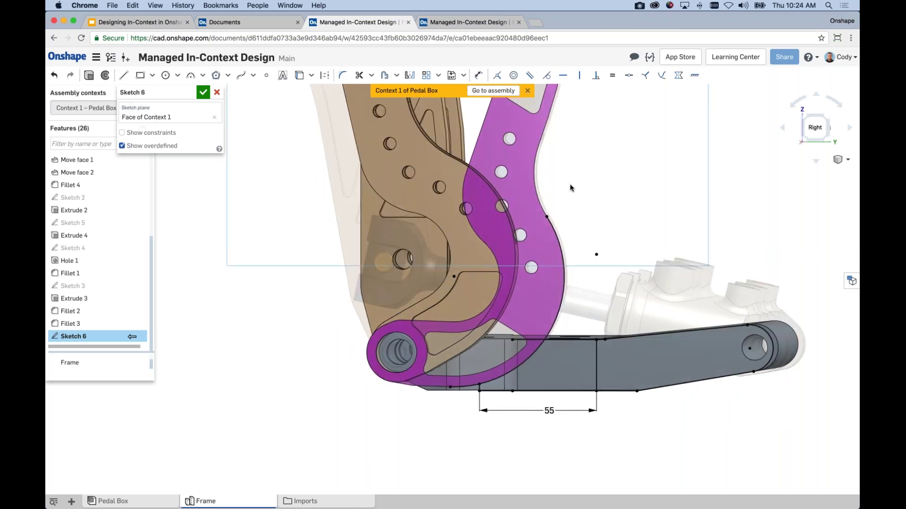
right_click_drag(615, 237, 547, 309)
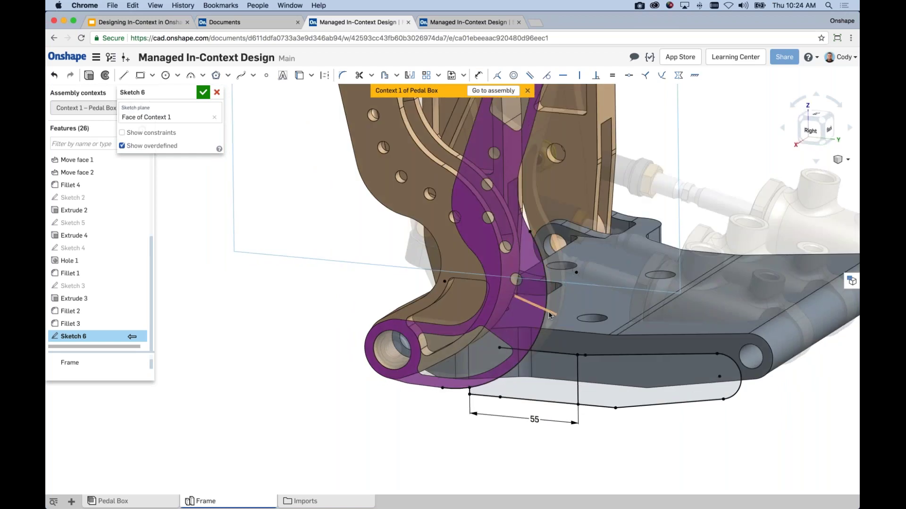
right_click_drag(548, 315, 487, 362)
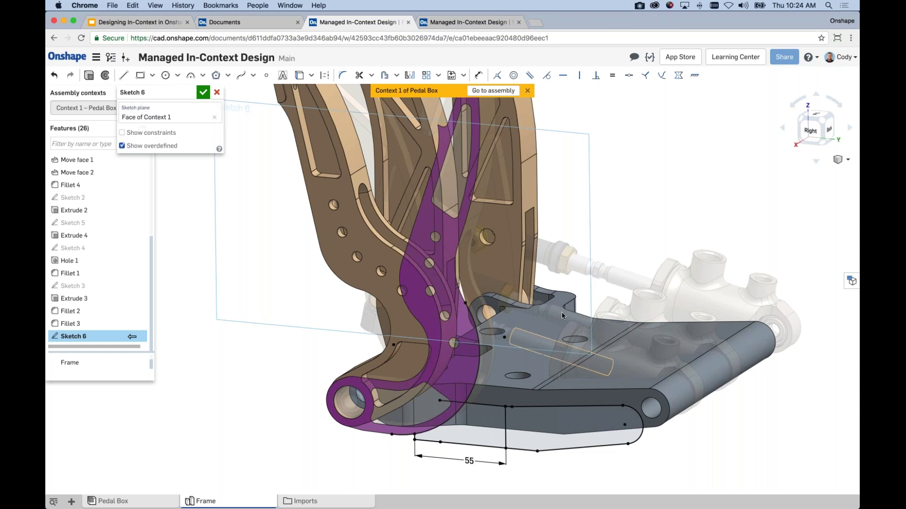
right_click_drag(632, 195, 643, 196)
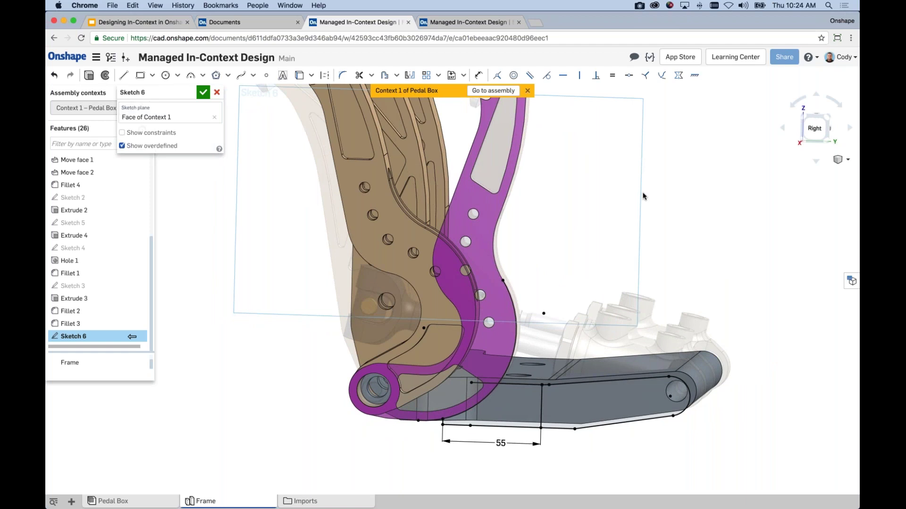
scroll(522, 413, "up", 2)
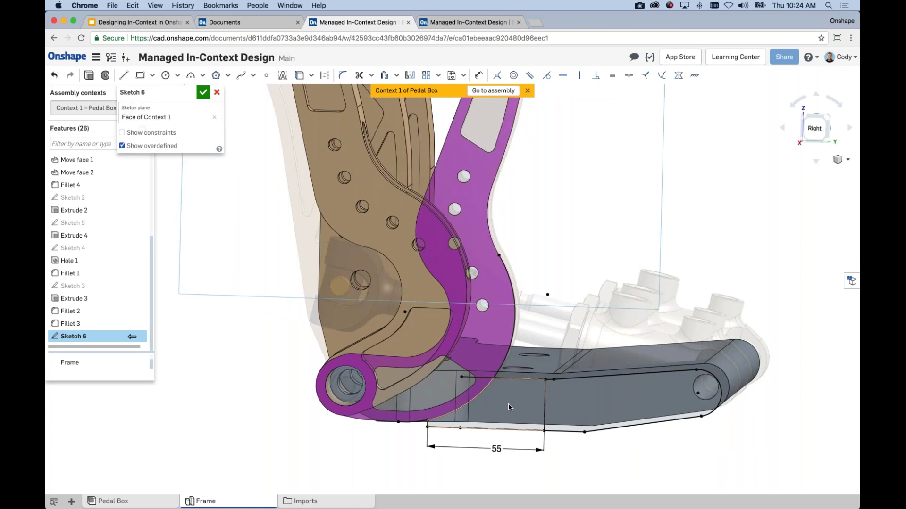
right_click_drag(519, 395, 508, 415)
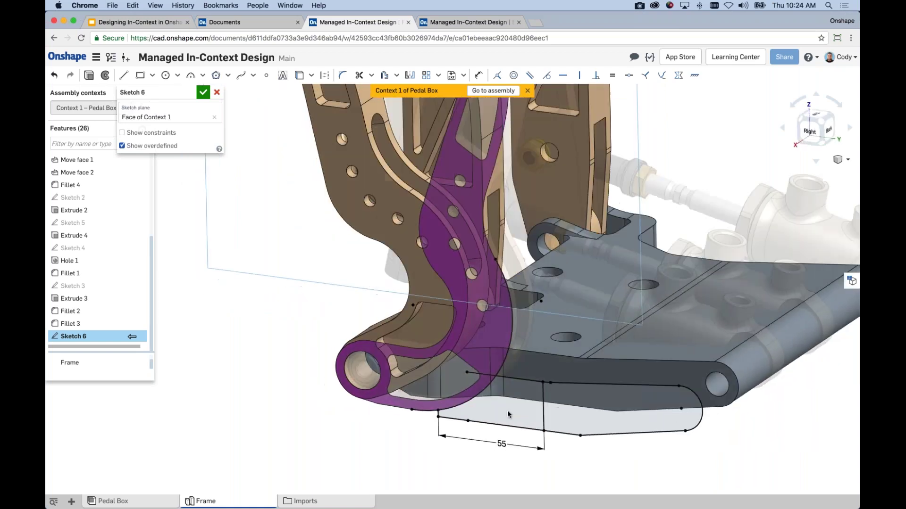
left_click(203, 92)
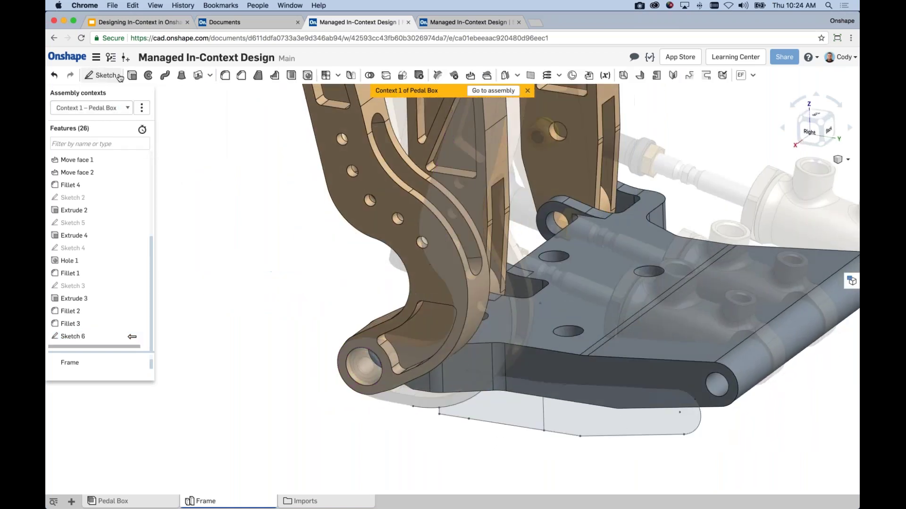
Extrude the sketch region between the arc and the vertical line up to next, adding it to the Frame part.
left_click(132, 75)
left_click(514, 403)
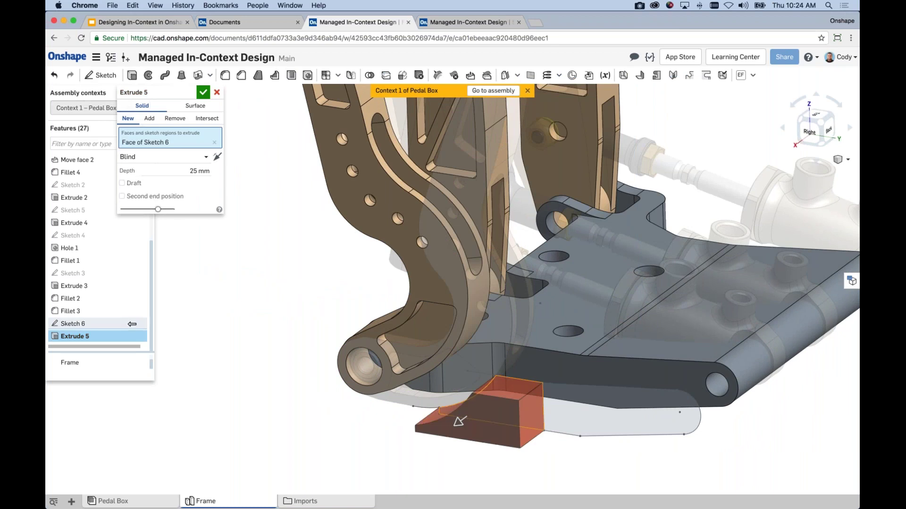
left_click(189, 156)
left_click(156, 196)
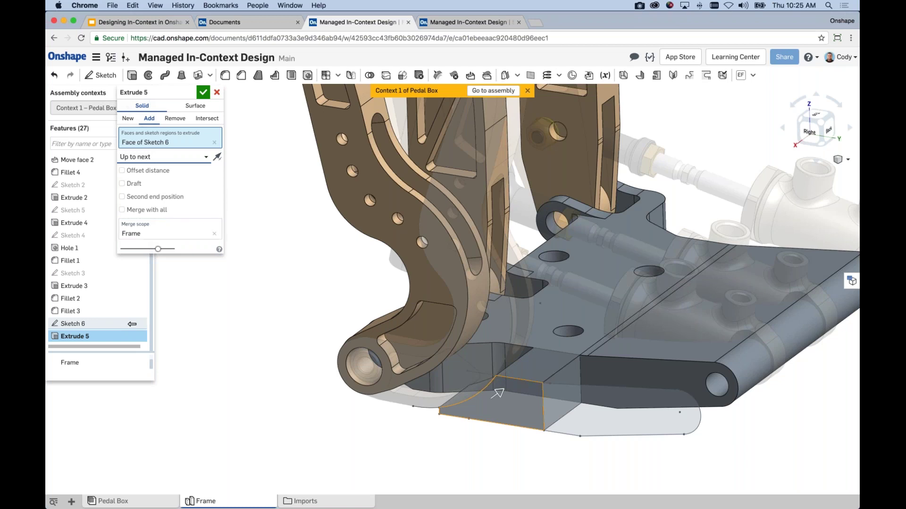
left_click(202, 93)
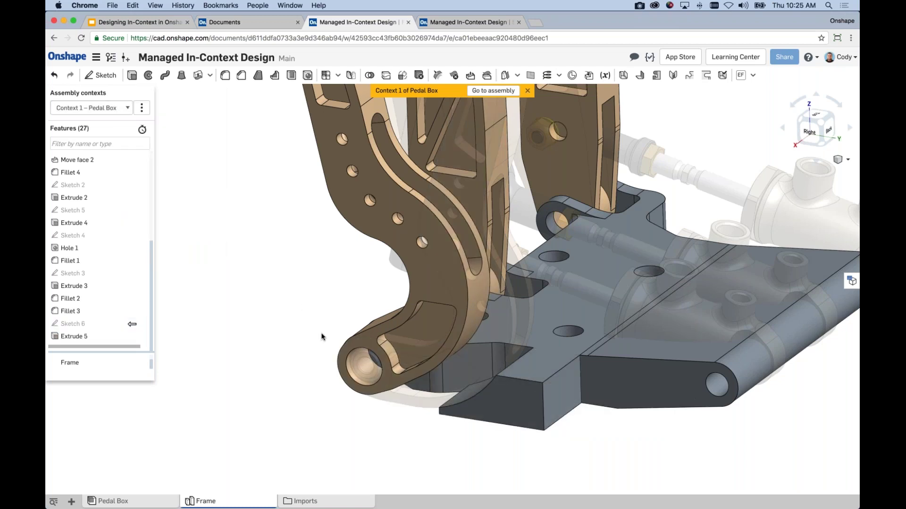
Look over the extended frame among the ghosted parts and return to the Pedal Box assembly.
scroll(311, 339, "down", 3)
scroll(310, 356, "down", 5)
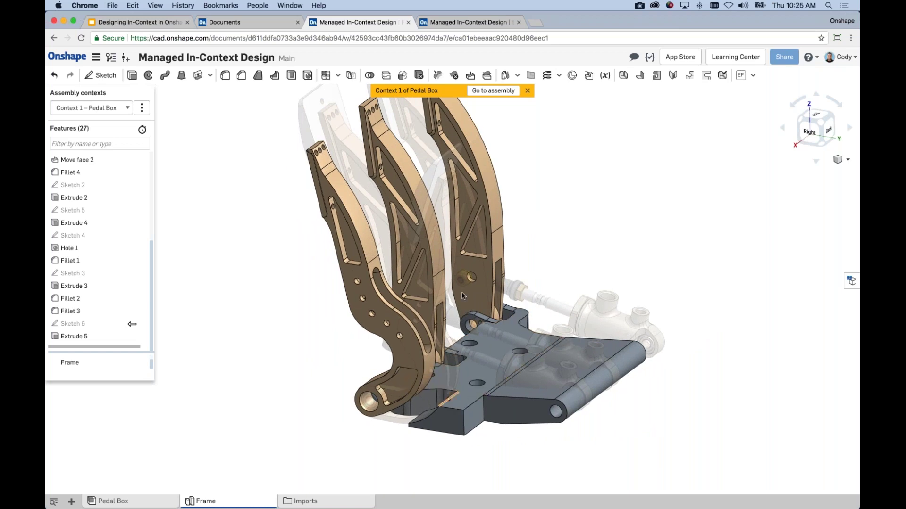
scroll(475, 370, "down", 2)
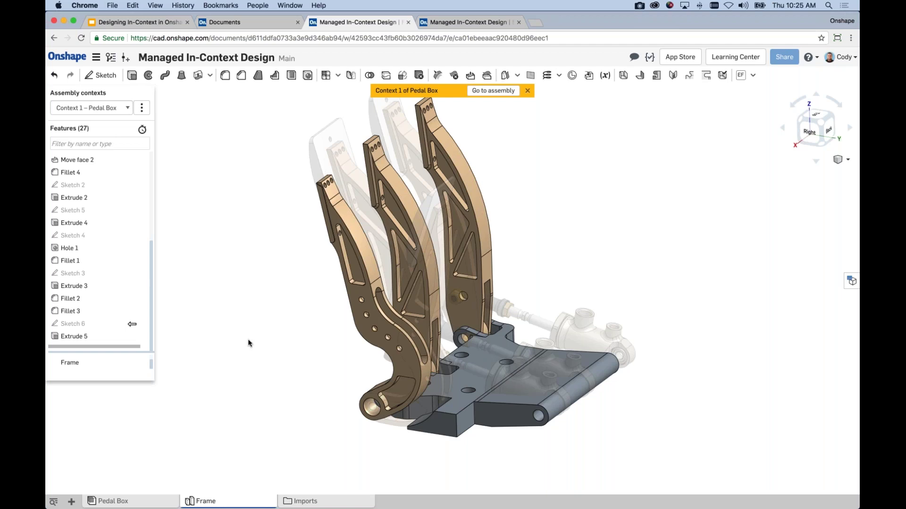
middle_click_drag(580, 216, 559, 248)
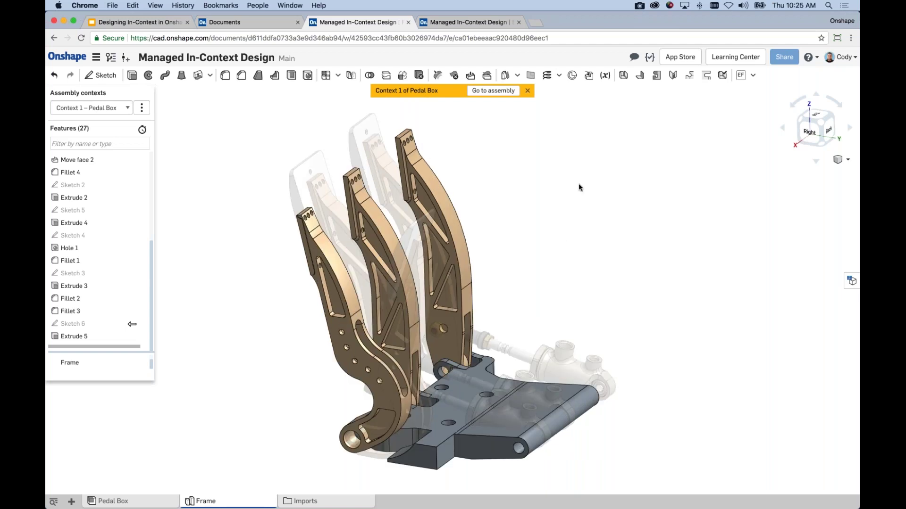
left_click(487, 92)
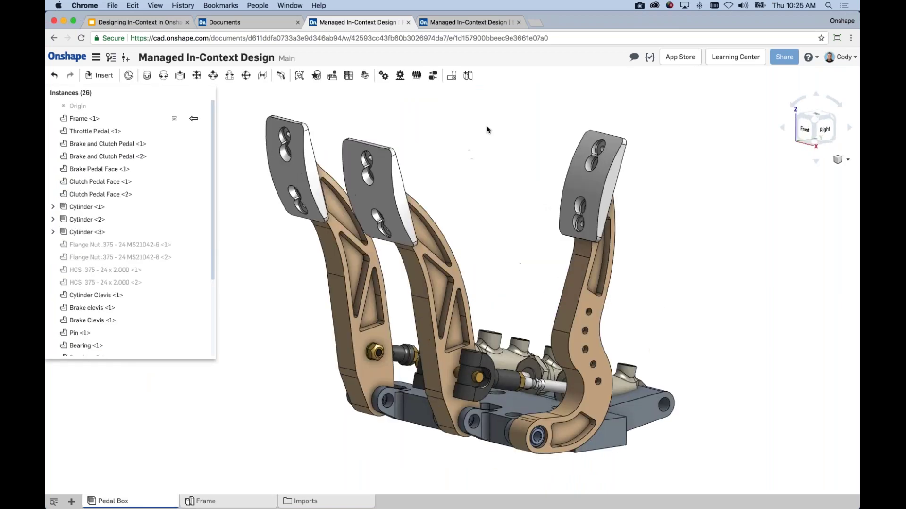
Inspect the frame's new block in the assembly and swing the throttle pedal up and down against it from the side.
right_click_drag(479, 129, 608, 423)
scroll(609, 436, "up", 5)
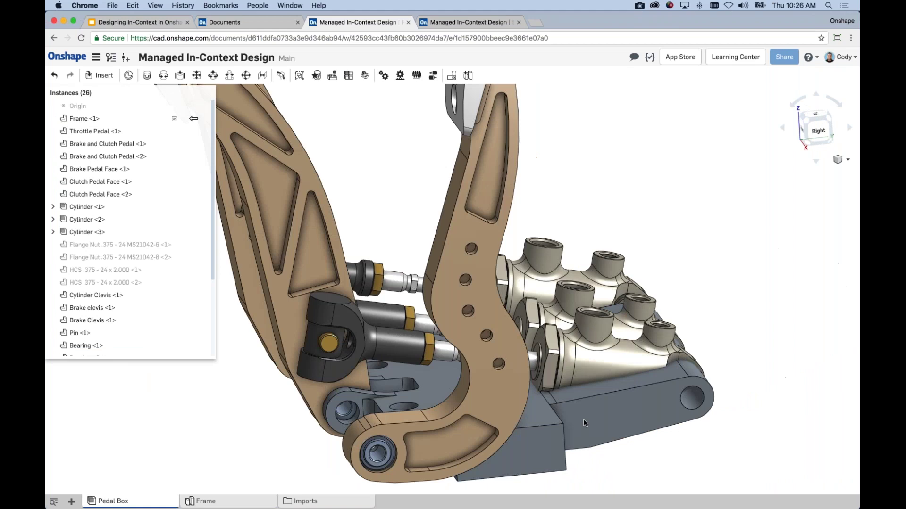
scroll(631, 413, "down", 5)
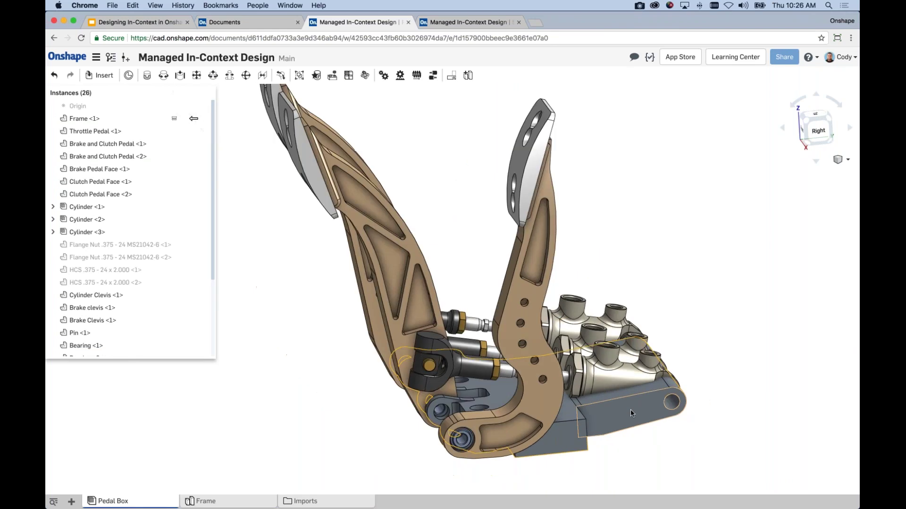
right_click_drag(628, 414, 635, 431)
middle_click_drag(635, 430, 701, 393)
scroll(614, 336, "up", 2)
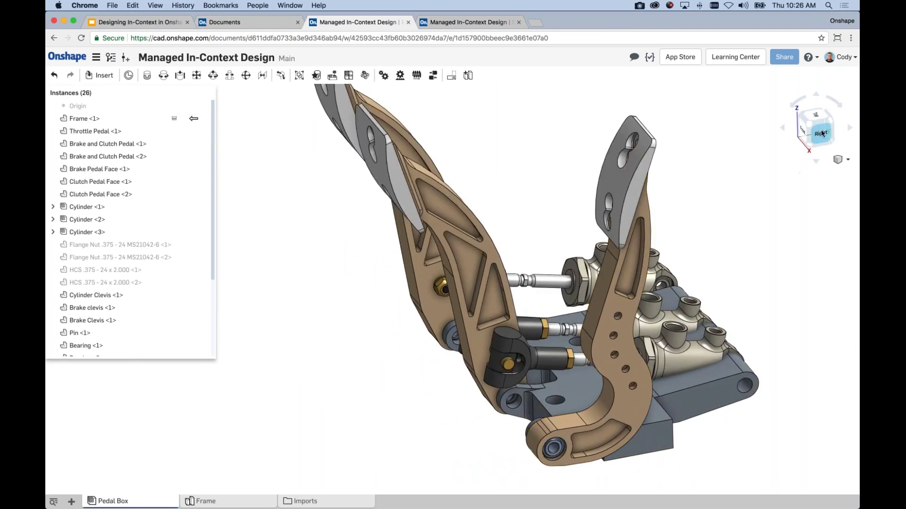
left_click(807, 133)
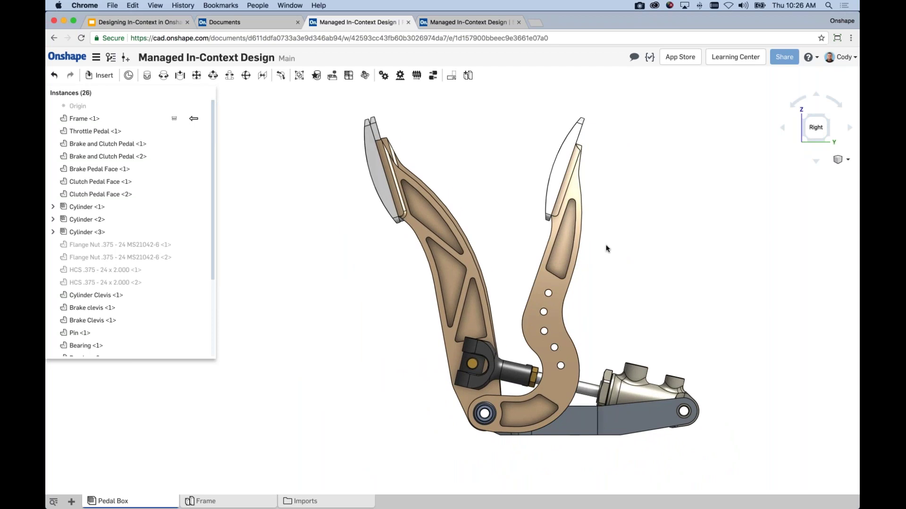
left_click_drag(558, 267, 528, 254)
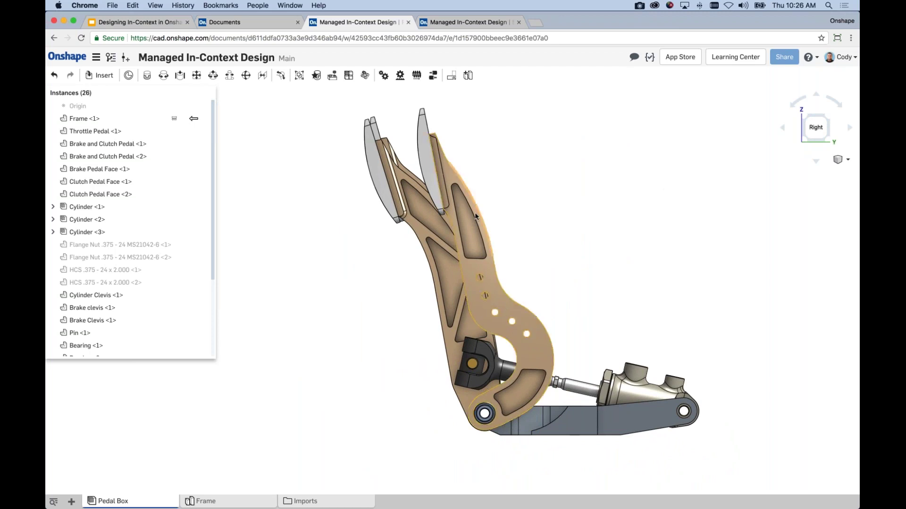
left_click_drag(448, 212, 538, 219)
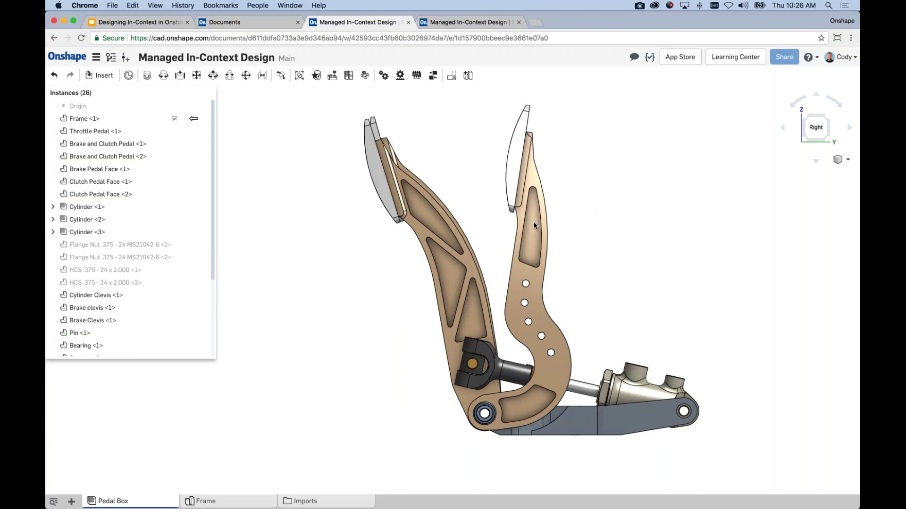
left_click_drag(536, 226, 508, 223)
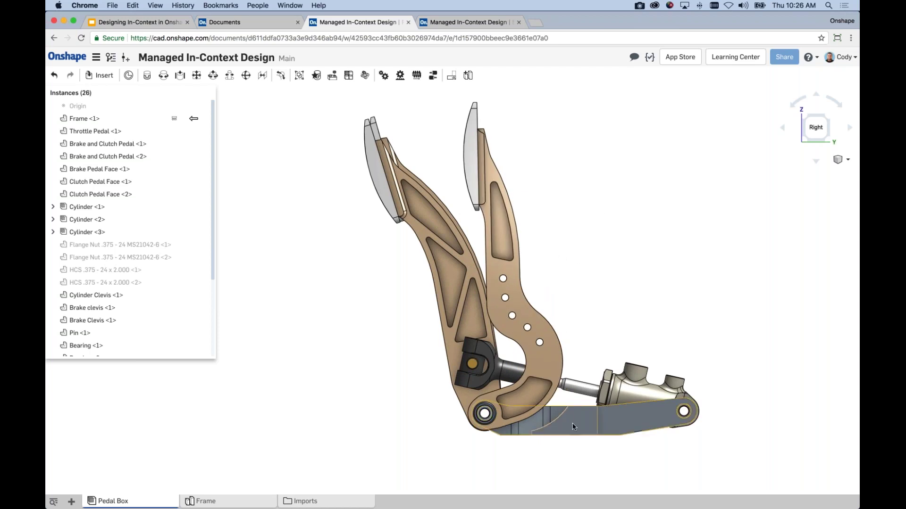
scroll(573, 423, "up", 5)
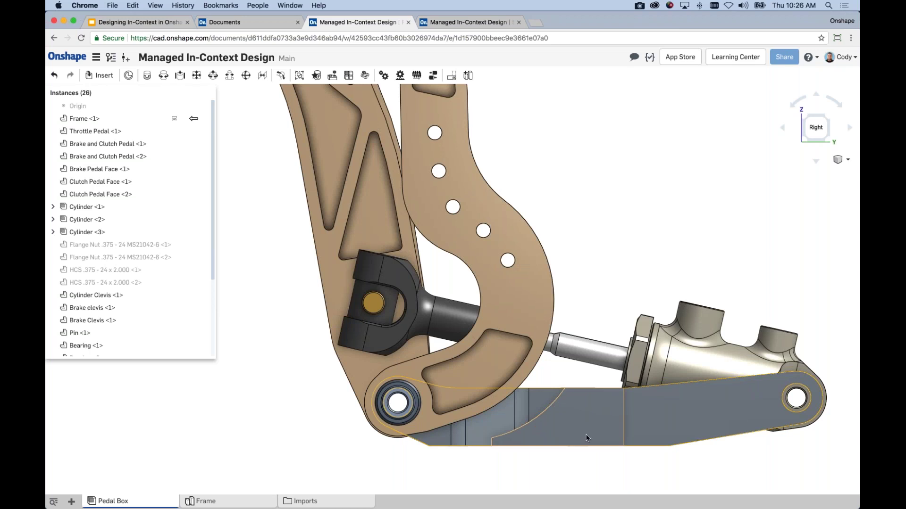
left_click_drag(485, 199, 536, 221)
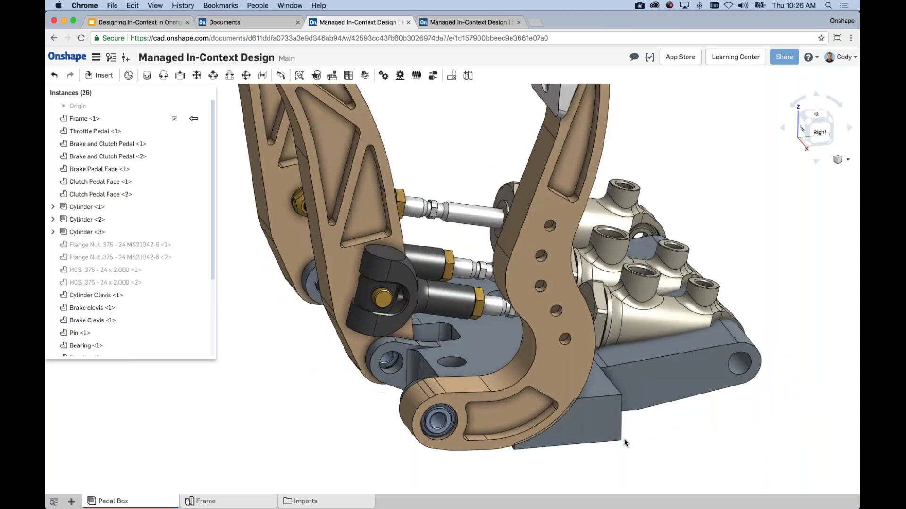
Update the frame's in-context reference to the assembly's current state with the throttle pedal depressed.
scroll(625, 442, "down", 3)
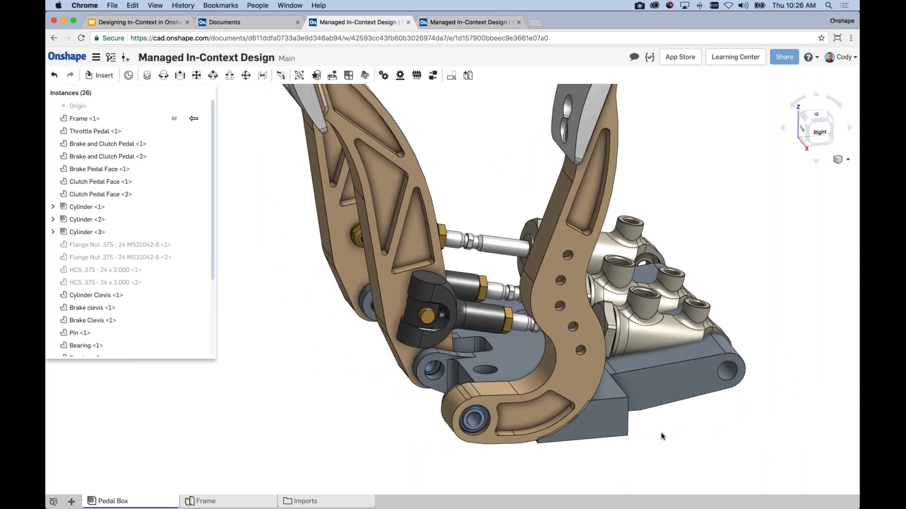
scroll(662, 437, "down", 2)
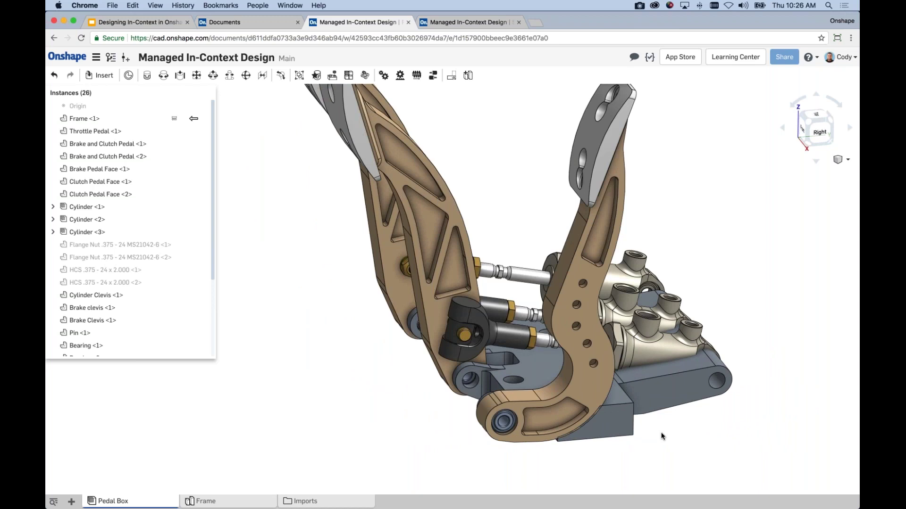
right_click(619, 424)
mouse_move(657, 317)
left_click(732, 327)
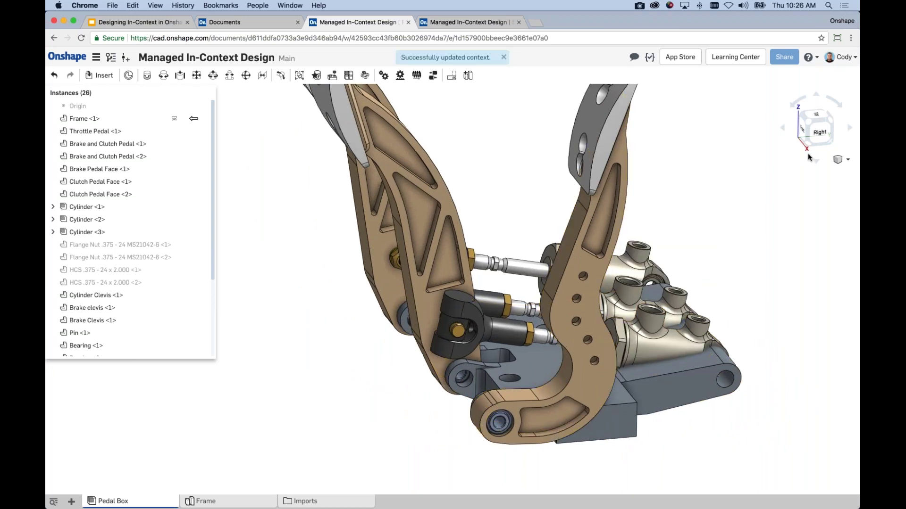
Examine from the right side how the throttle pedal's outer arc meets the frame's block, and swing the pedal back up off it.
left_click(819, 132)
scroll(545, 450, "down", 5)
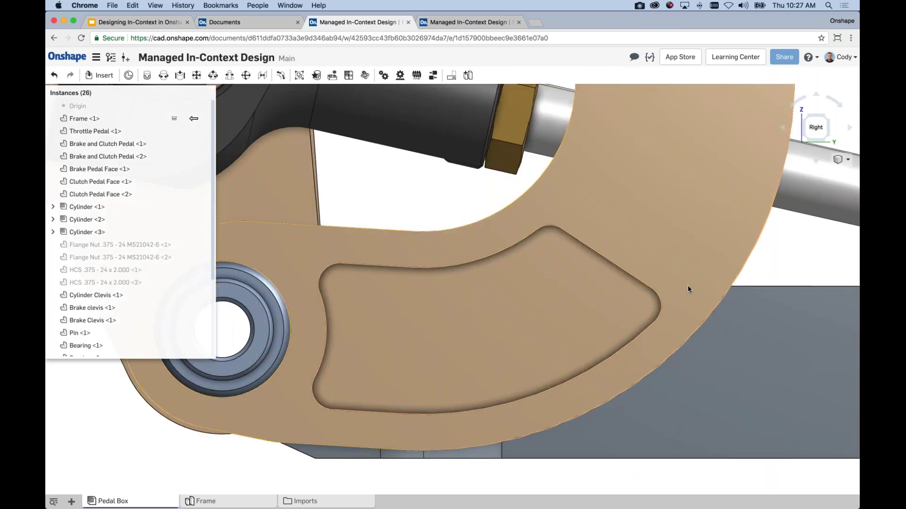
scroll(690, 295, "up", 5)
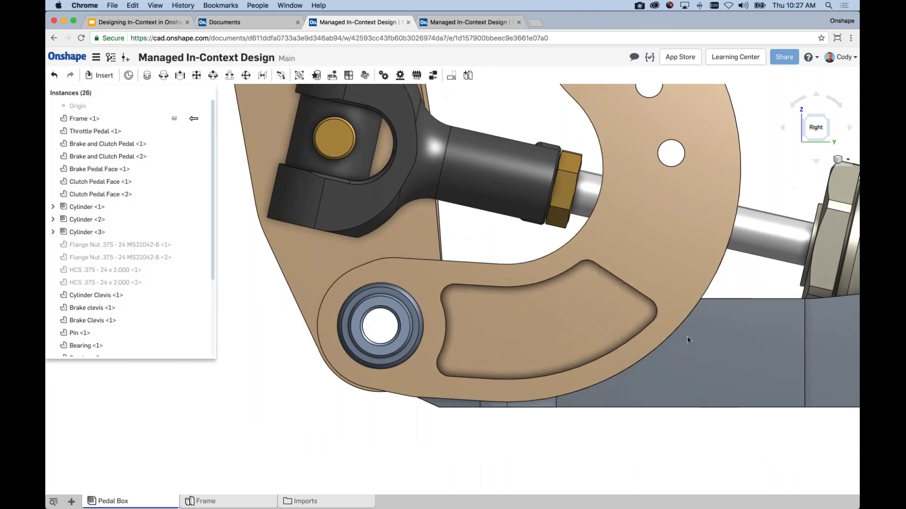
scroll(676, 341, "up", 5)
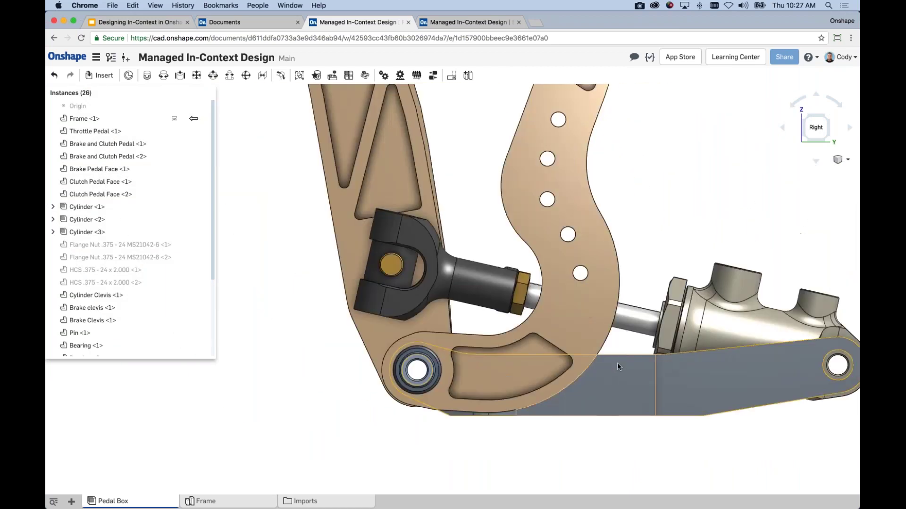
scroll(607, 308, "up", 5)
left_click_drag(539, 253, 600, 218)
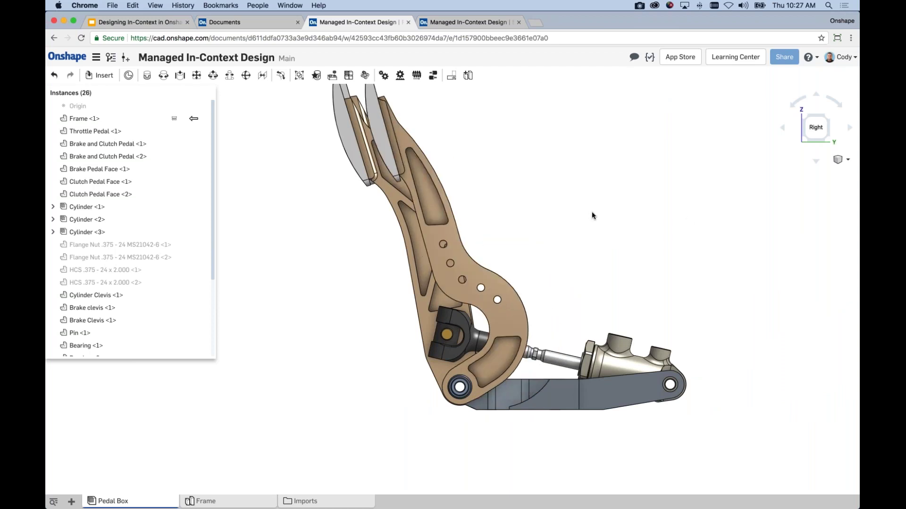
left_click_drag(589, 217, 532, 241)
View the whole pedal box assembly isometrically and examine the frame's block behind the raised throttle pedal.
key("shift+7")
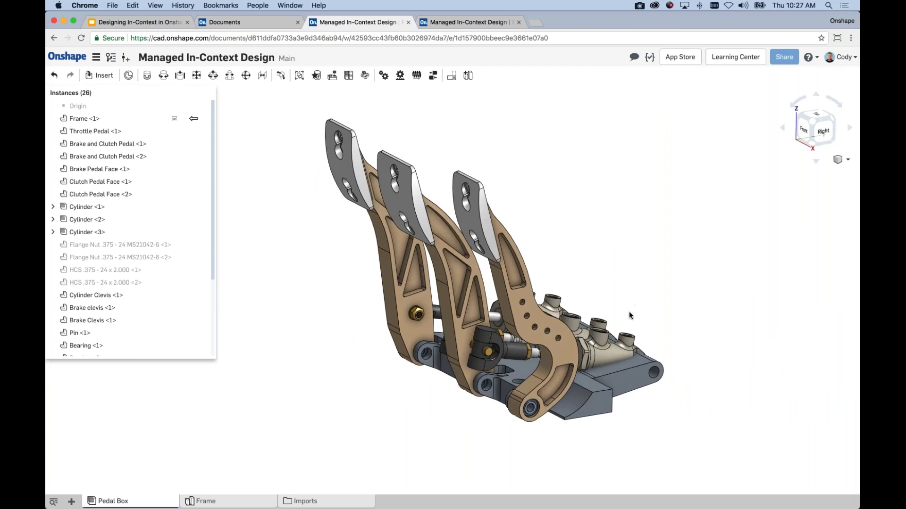
right_click_drag(629, 311, 579, 351)
scroll(579, 352, "up", 2)
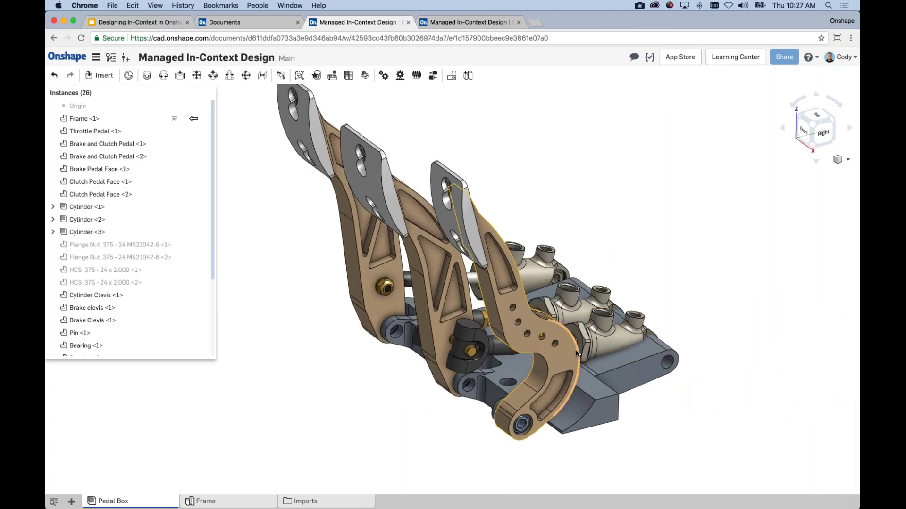
middle_click_drag(573, 336, 625, 367)
scroll(641, 357, "up", 1)
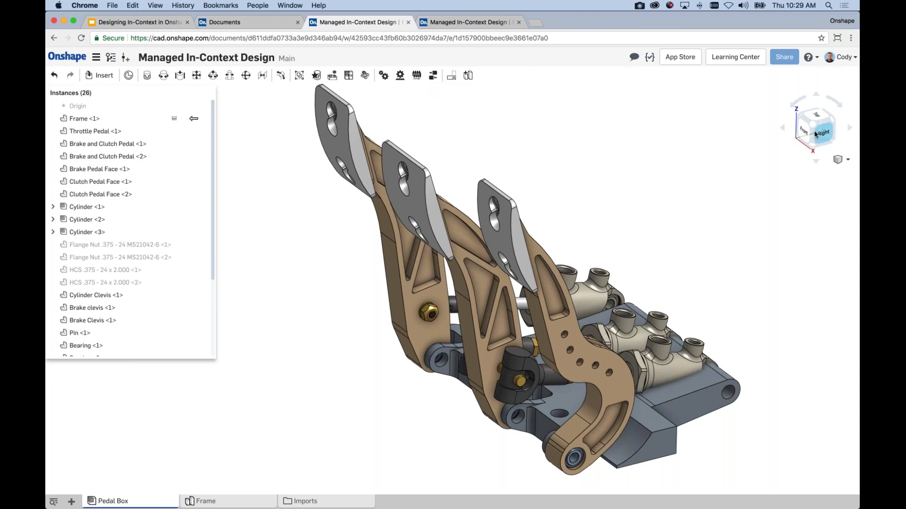
Save the assembly's current pedal arrangement, seen from the right side, as a named position called Min.
left_click(452, 75)
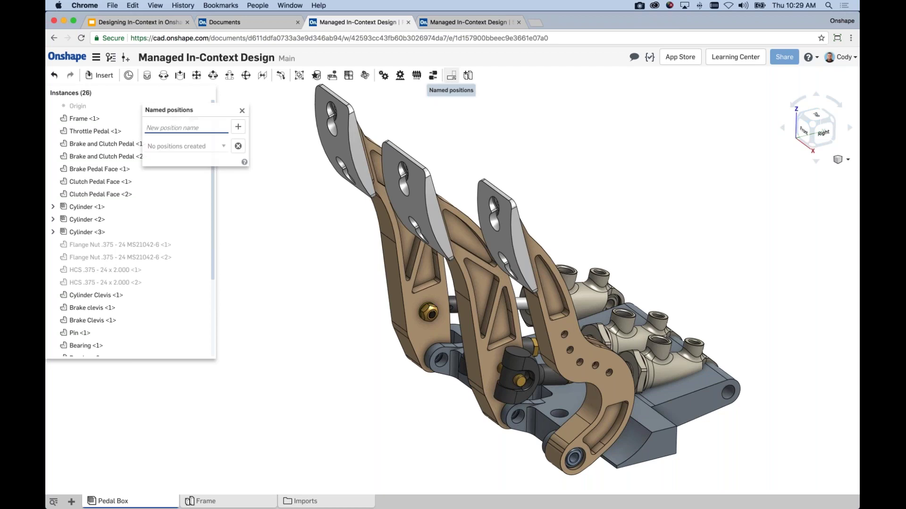
left_click(823, 133)
left_click(183, 129)
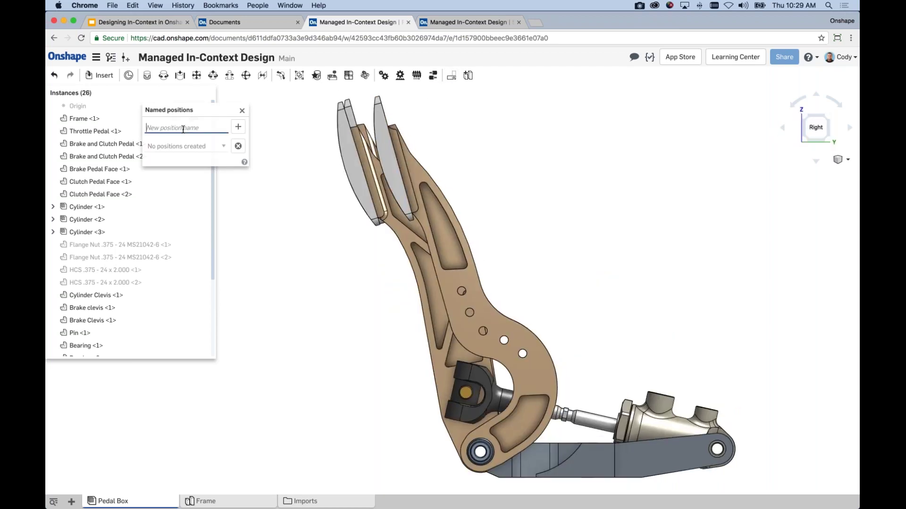
type("Min")
left_click(237, 127)
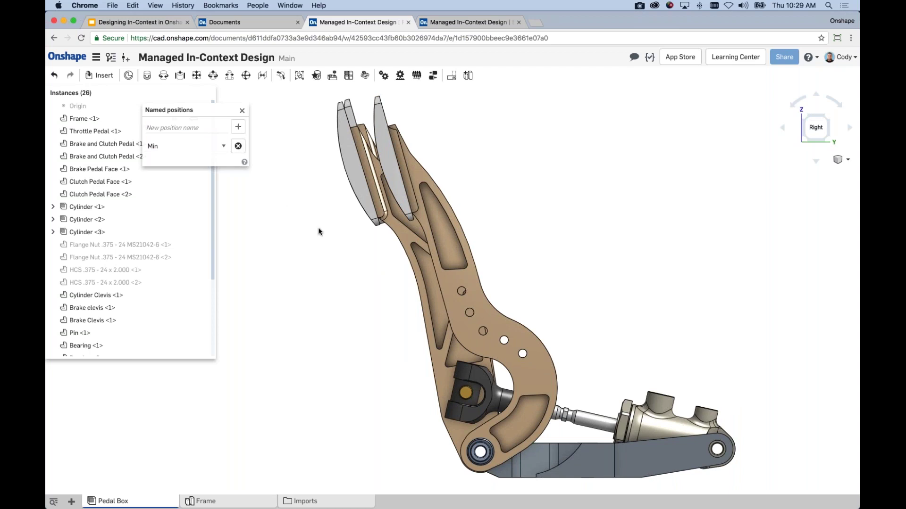
Test the saved position by swinging the throttle pedal down in an isometric view and recalling the Min position.
scroll(319, 232, "down", 2)
key("shift+7")
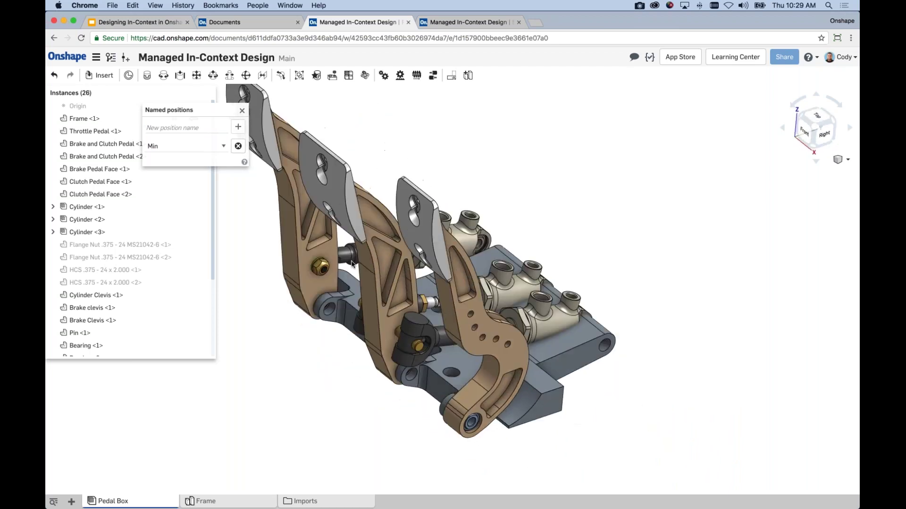
scroll(232, 183, "up", 3)
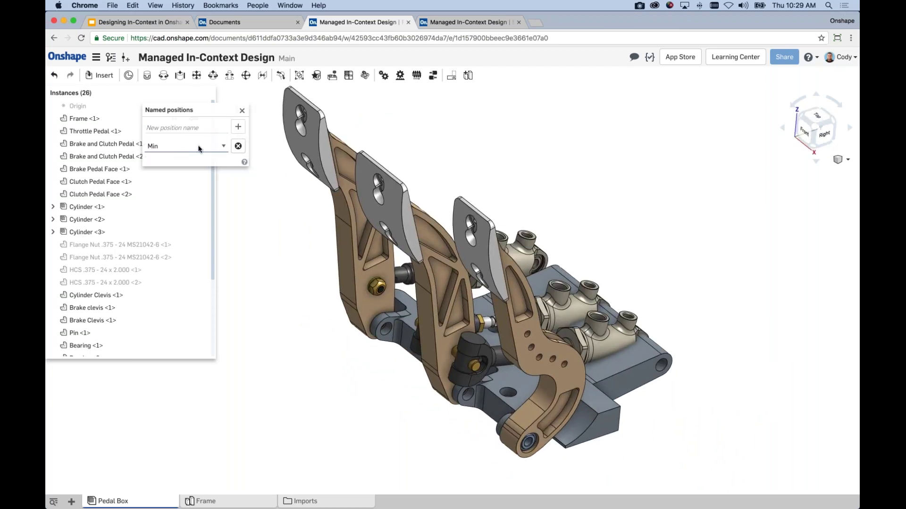
left_click_drag(552, 351, 717, 258)
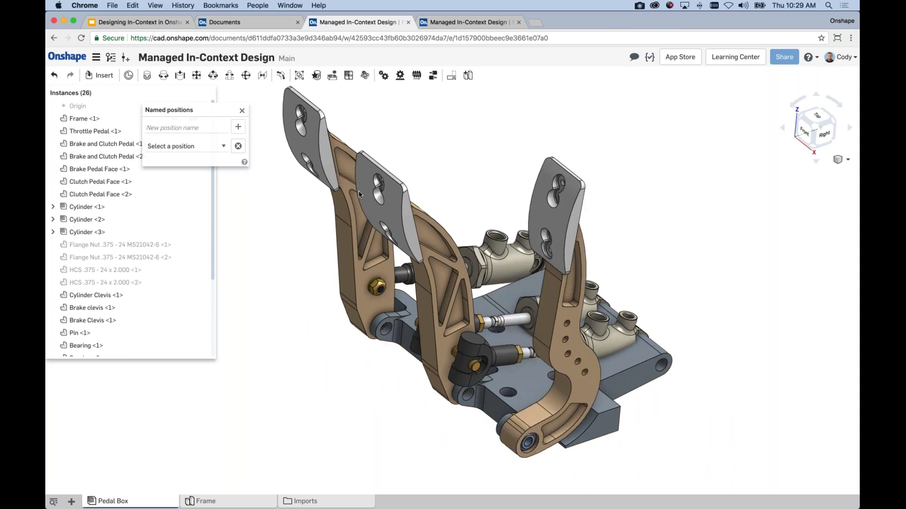
left_click(188, 148)
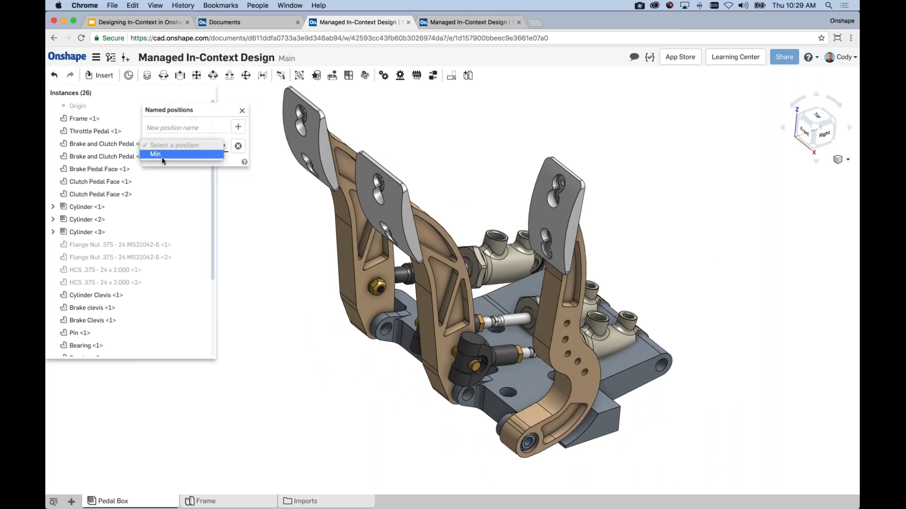
left_click(163, 156)
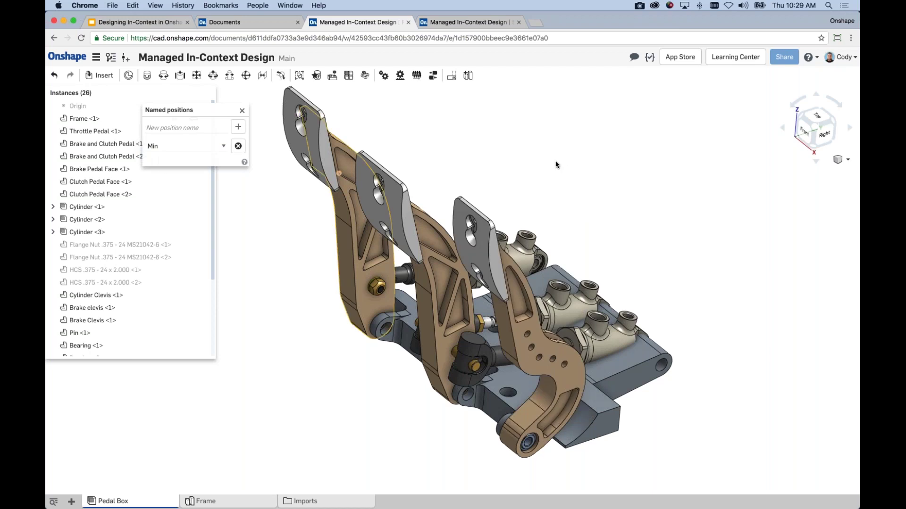
Swing the throttle pedal down towards the frame's block and view the assembly from the right side.
middle_click_drag(579, 181, 640, 184)
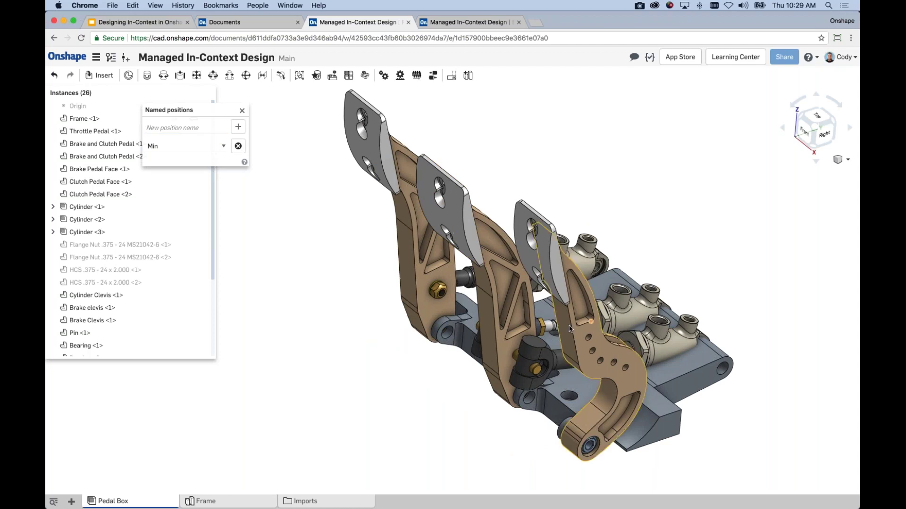
left_click_drag(571, 324, 622, 313)
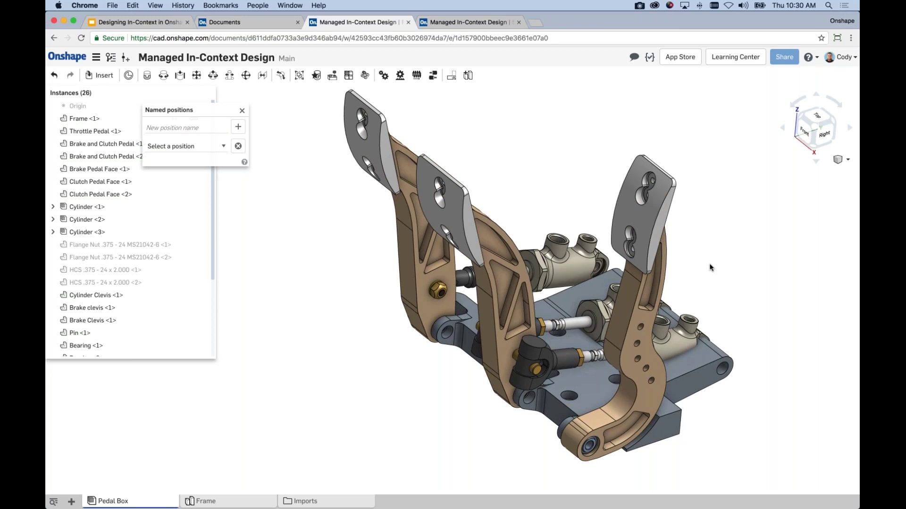
left_click(824, 134)
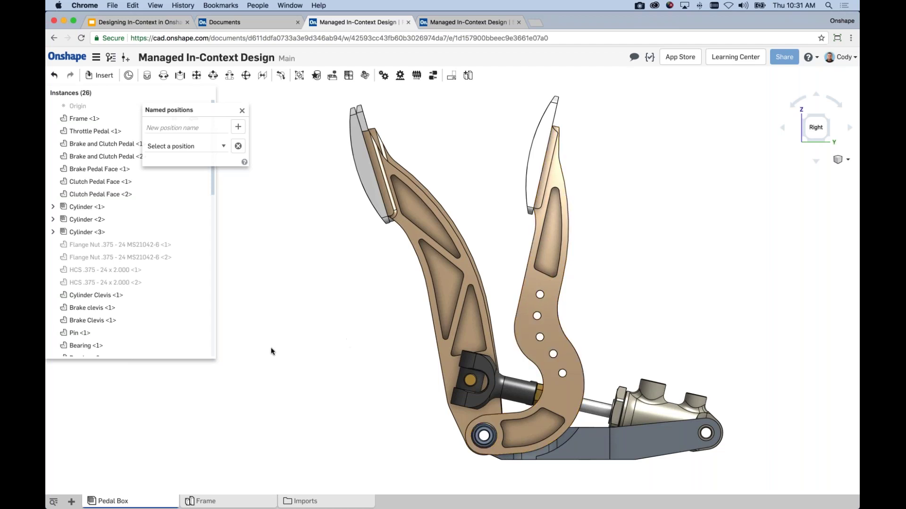
Open the Revolute 3 mate to review its offset and limits options, and leave it without making changes.
scroll(182, 322, "down", 10)
scroll(172, 295, "up", 3)
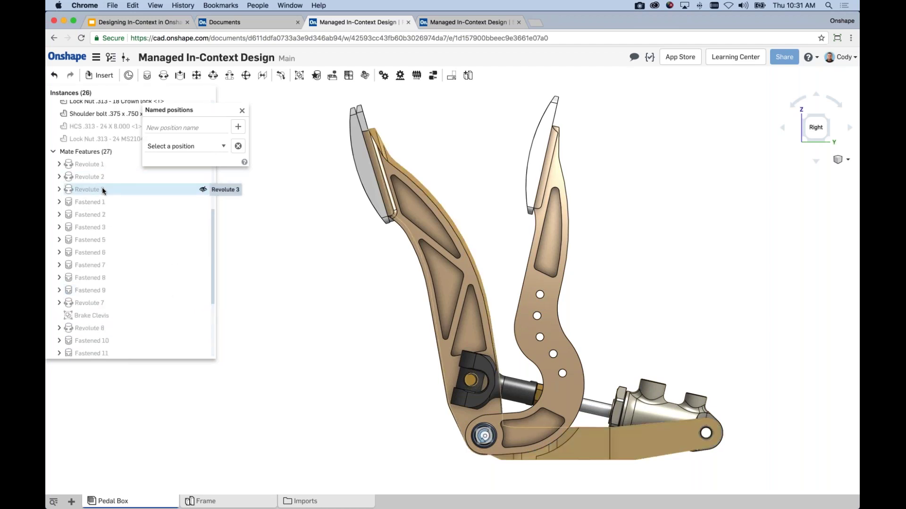
left_click(87, 189)
right_click(87, 189)
left_click(106, 204)
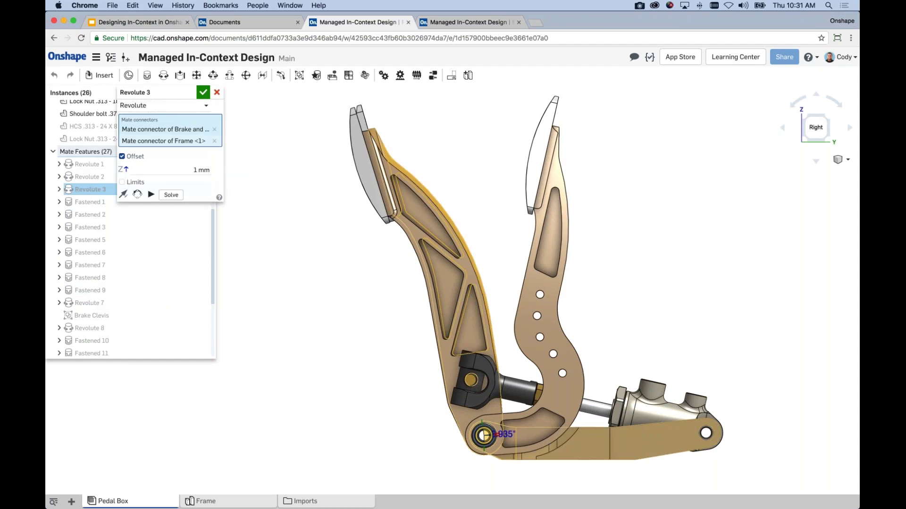
left_click(217, 92)
Swing the throttle pedal further down past the frame's block and partly back up, and inspect the assembly at a slight angle.
left_click_drag(556, 265, 582, 267)
left_click_drag(521, 213, 608, 288)
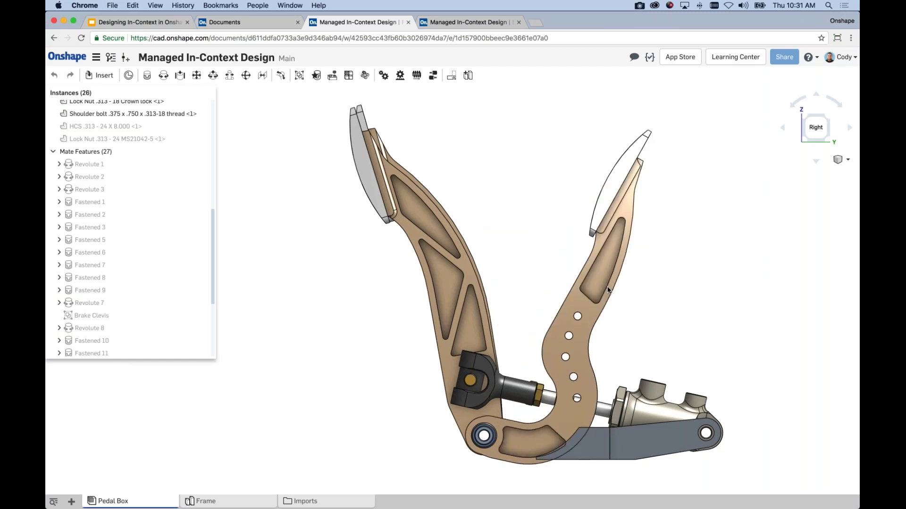
left_click_drag(598, 253, 592, 236)
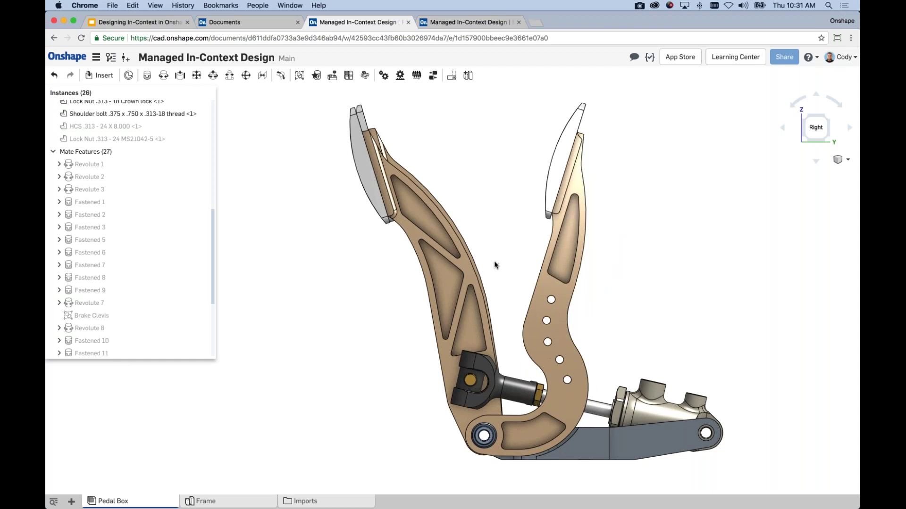
right_click_drag(600, 267, 627, 259)
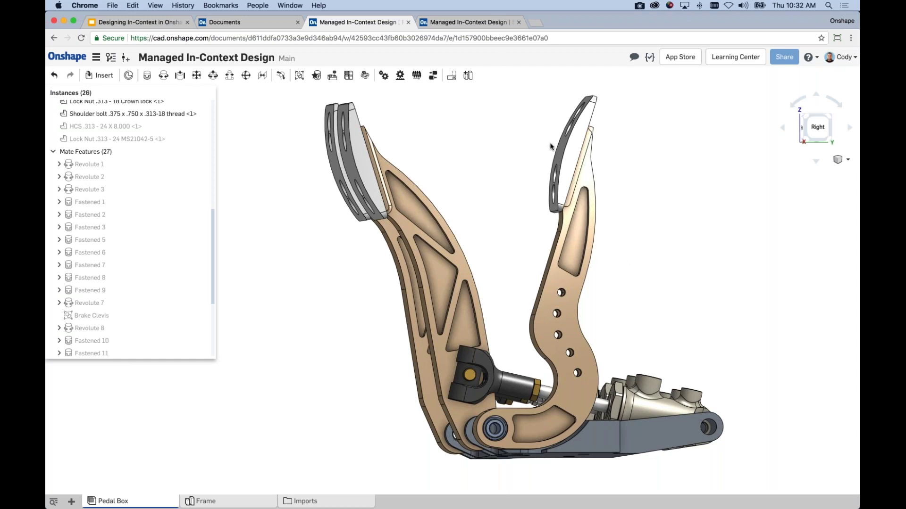
Switch to the step stool document, look through its frame bar, layout sketch and step part studios, and return to the Step Stool Assembly.
left_click(466, 22)
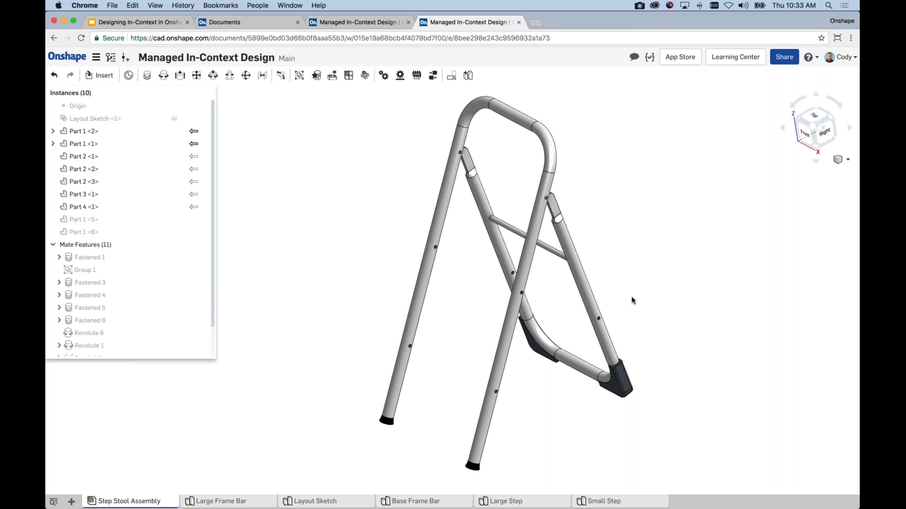
mouse_move(638, 300)
right_mouse_down()
mouse_move(610, 292)
mouse_move(637, 300)
mouse_move(632, 305)
right_mouse_up()
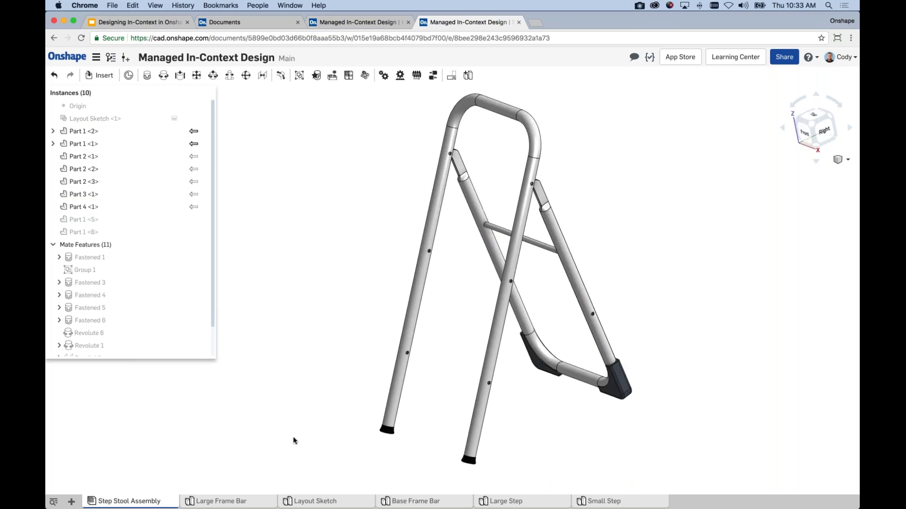
left_click(248, 502)
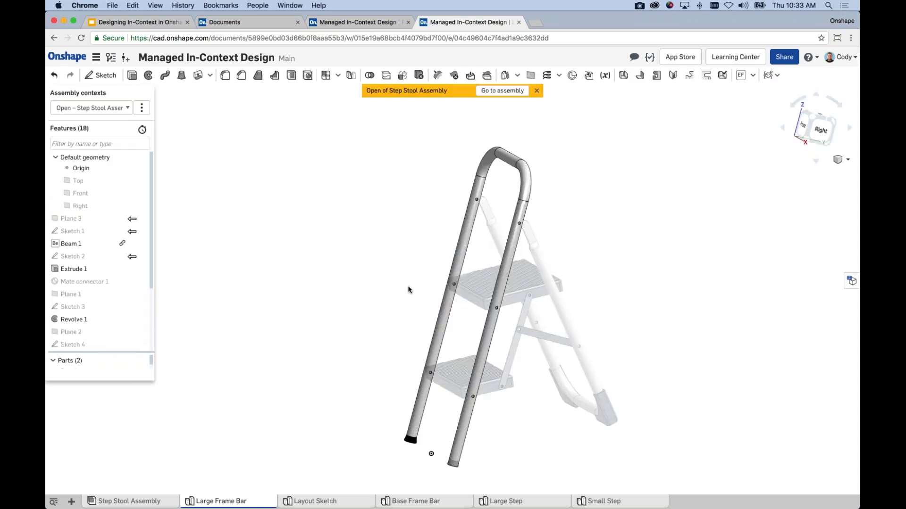
left_click(312, 501)
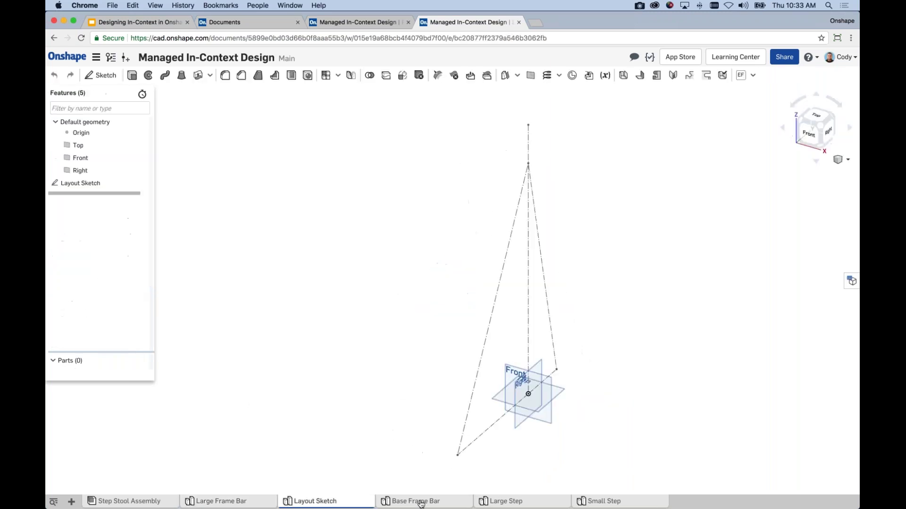
left_click(416, 501)
right_click_drag(624, 301, 565, 296)
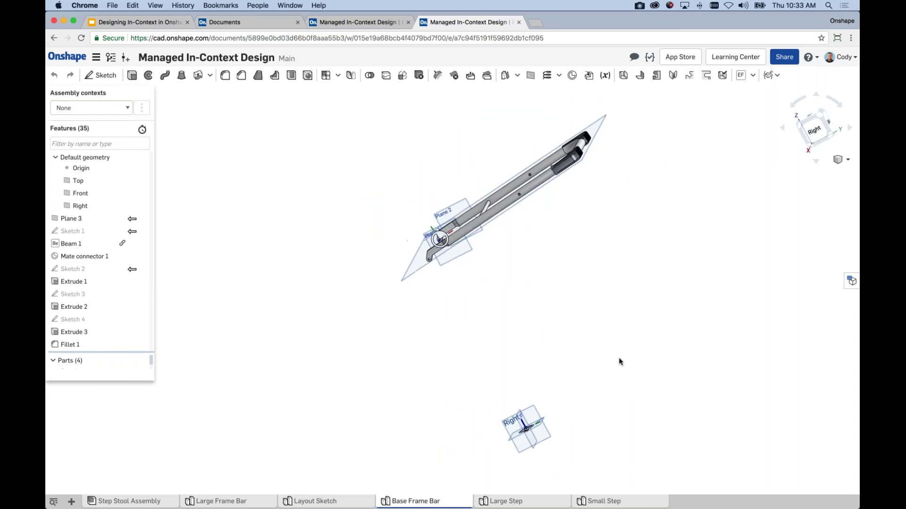
left_click(564, 501)
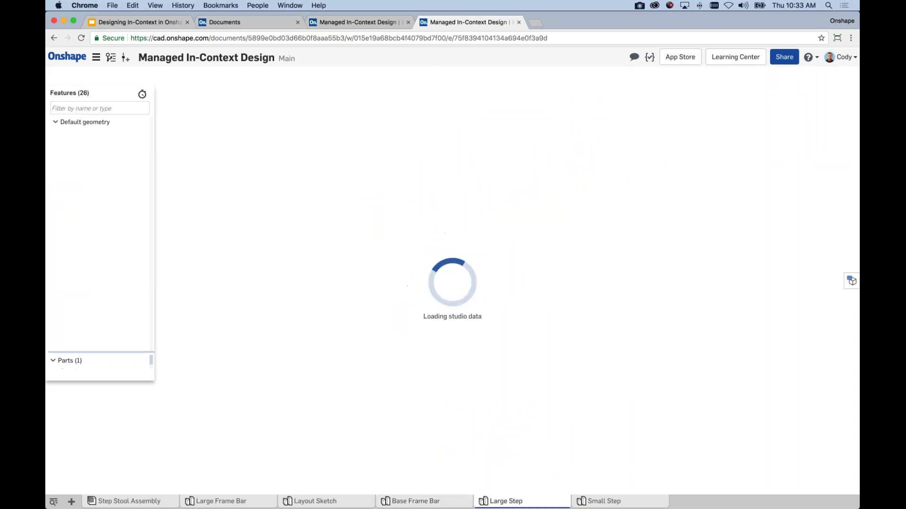
left_click(604, 501)
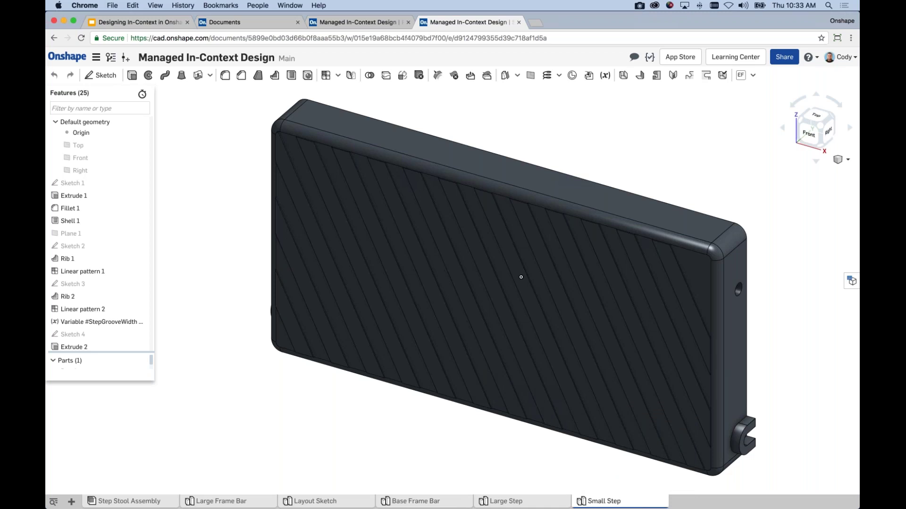
left_click(129, 501)
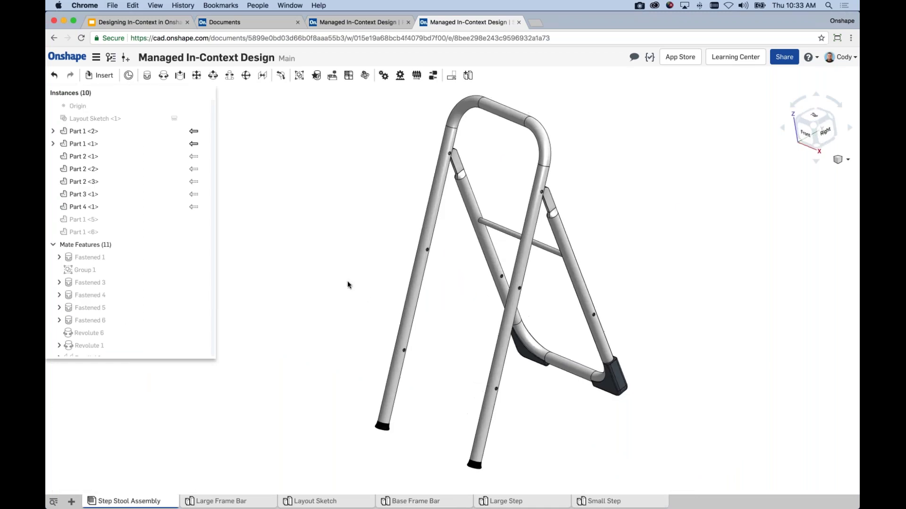
Examine up close how the base frame's flattened upper ends meet the large frame bar in the step stool assembly.
right_click_drag(593, 222, 491, 200)
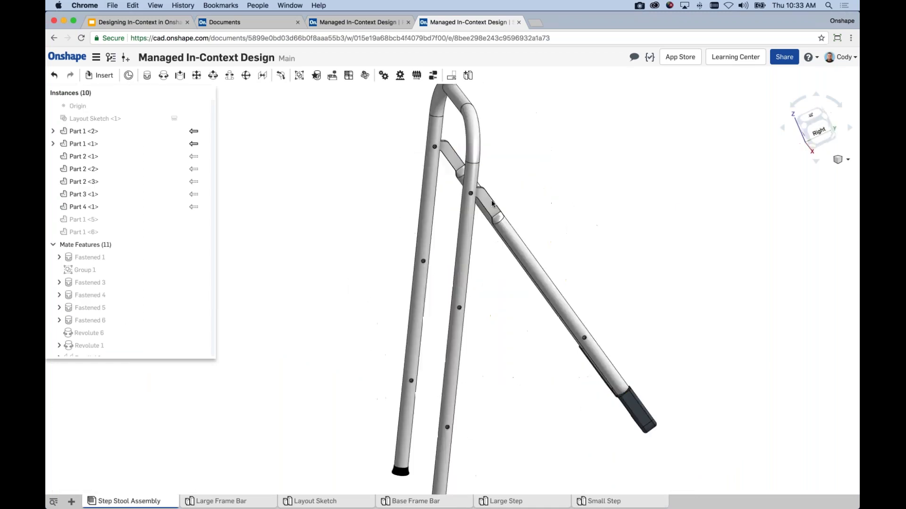
scroll(491, 200, "up", 10)
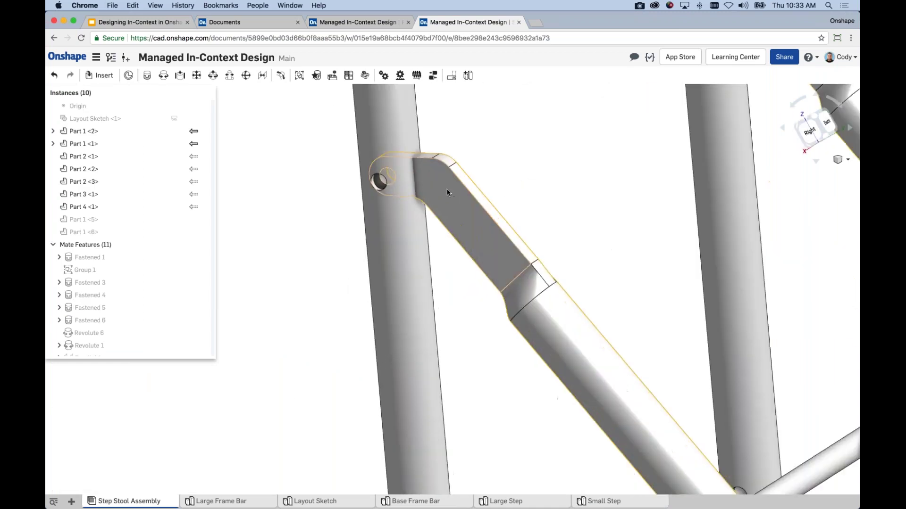
right_click_drag(446, 189, 481, 210)
right_click_drag(542, 298, 560, 269)
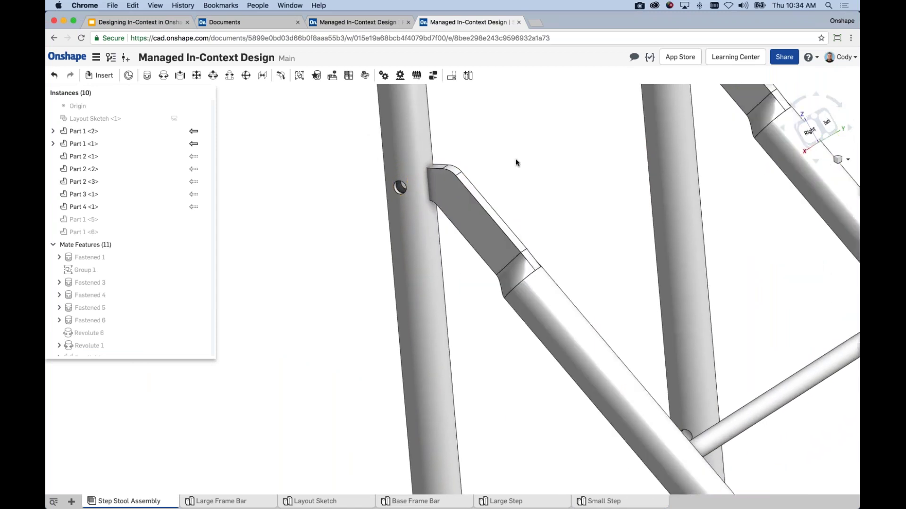
scroll(517, 185, "down", 5)
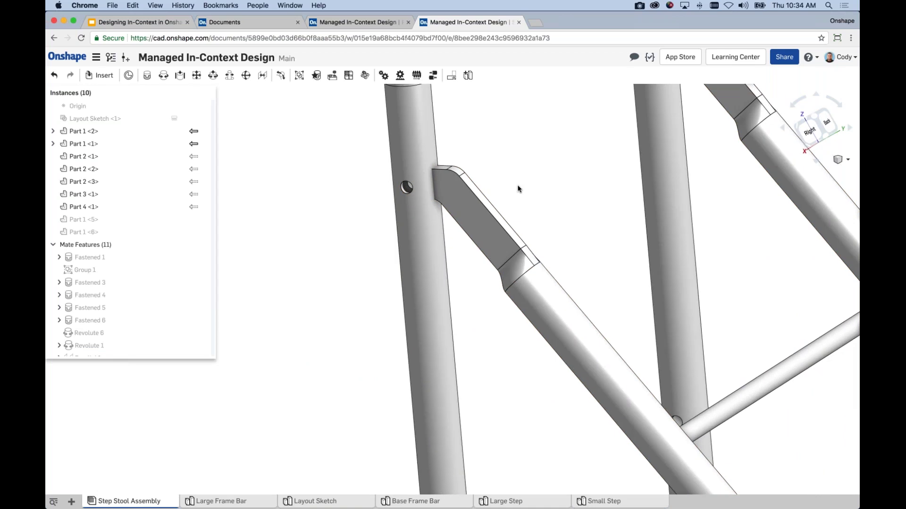
right_click_drag(514, 182, 492, 163)
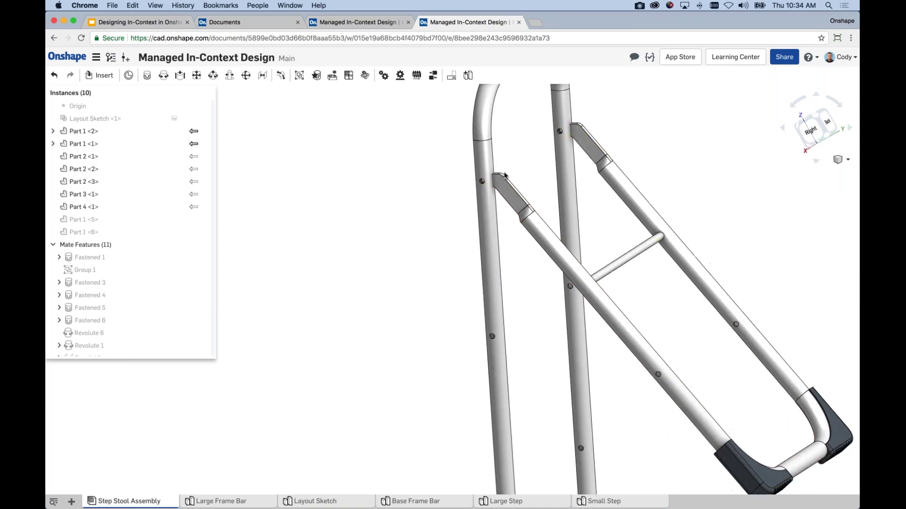
left_click(483, 153)
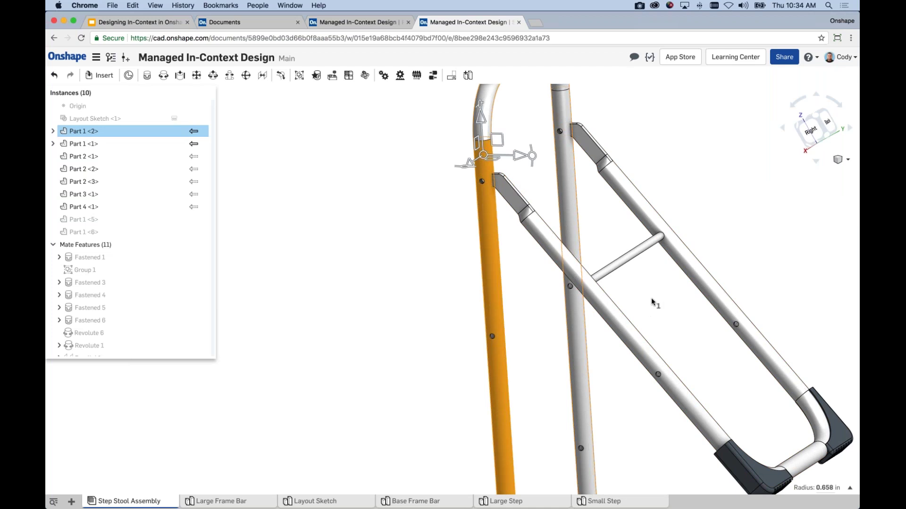
left_click(453, 248)
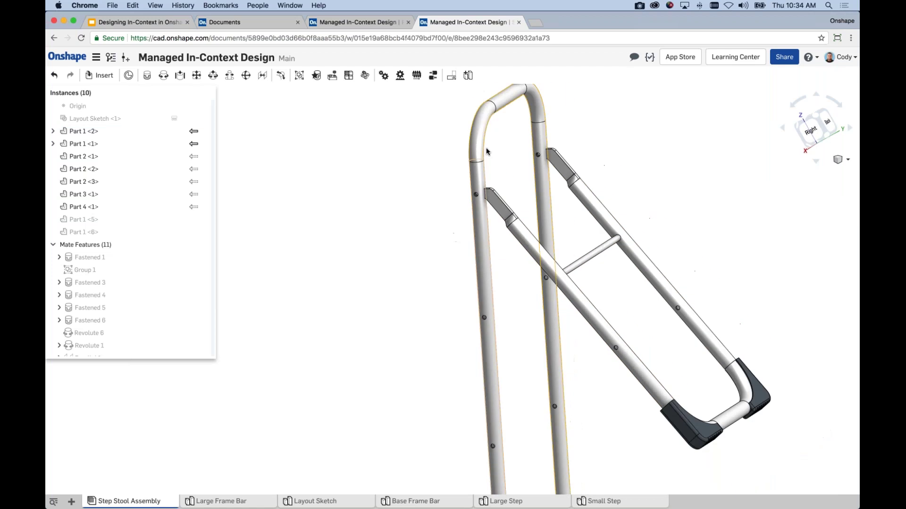
Edit the large frame bar in its existing Open context and view it from the side against the ghosted step stool.
right_click(481, 179)
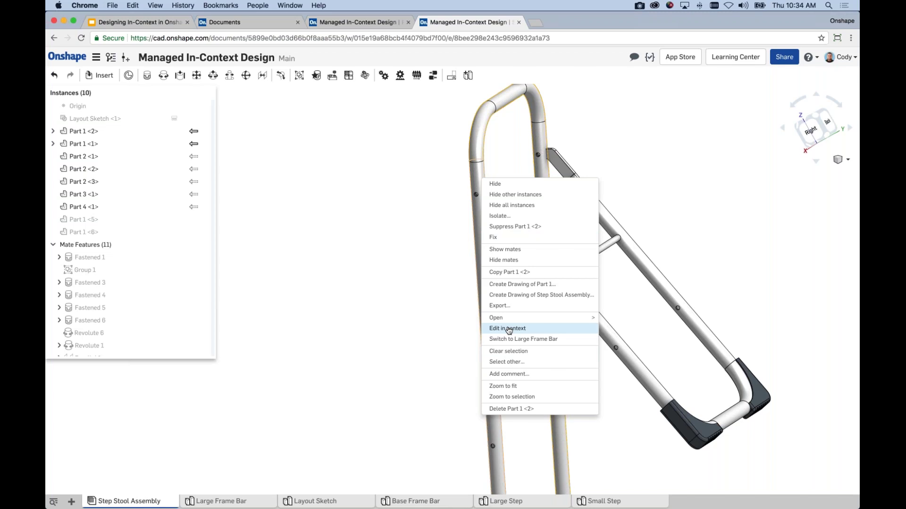
mouse_move(526, 318)
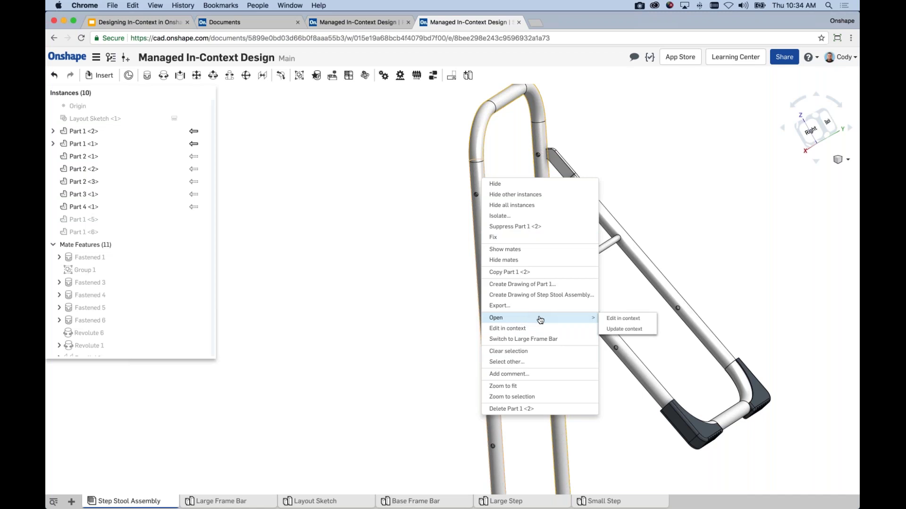
left_click(622, 319)
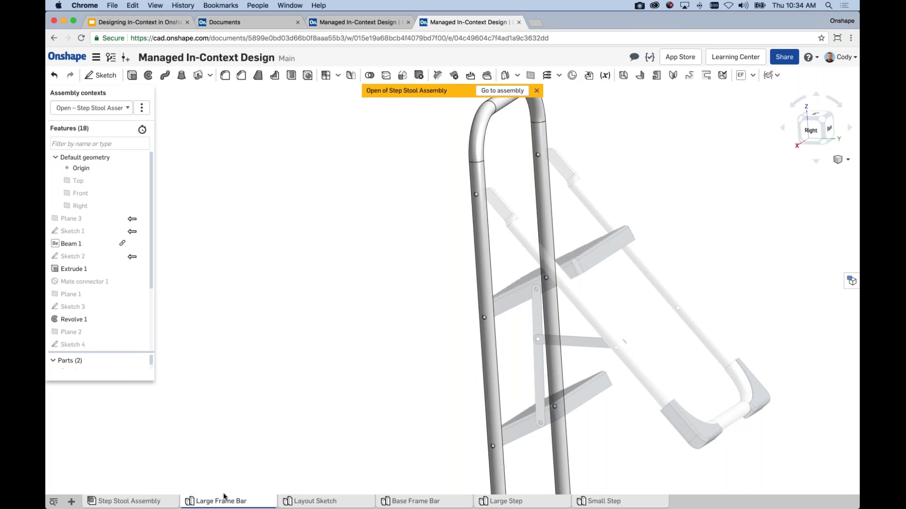
right_click_drag(349, 394, 591, 306)
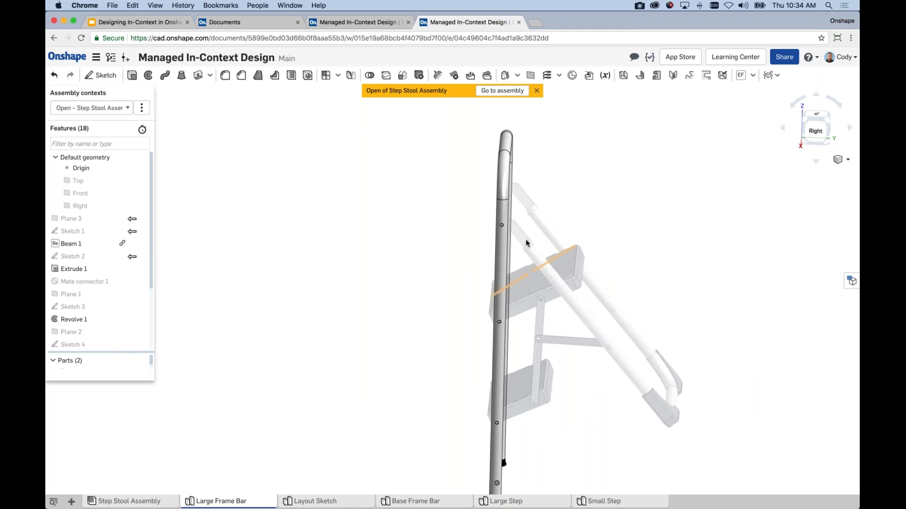
Start a new sketch on Plane 4 of the large frame bar, oriented for work at the base frame's flattened upper end.
scroll(519, 232, "up", 2)
right_click_drag(317, 286, 374, 247)
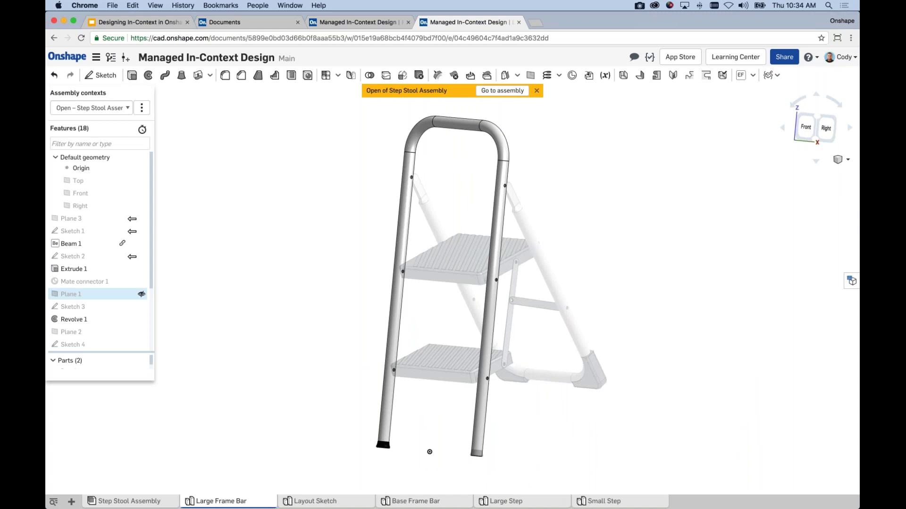
scroll(106, 333, "down", 3)
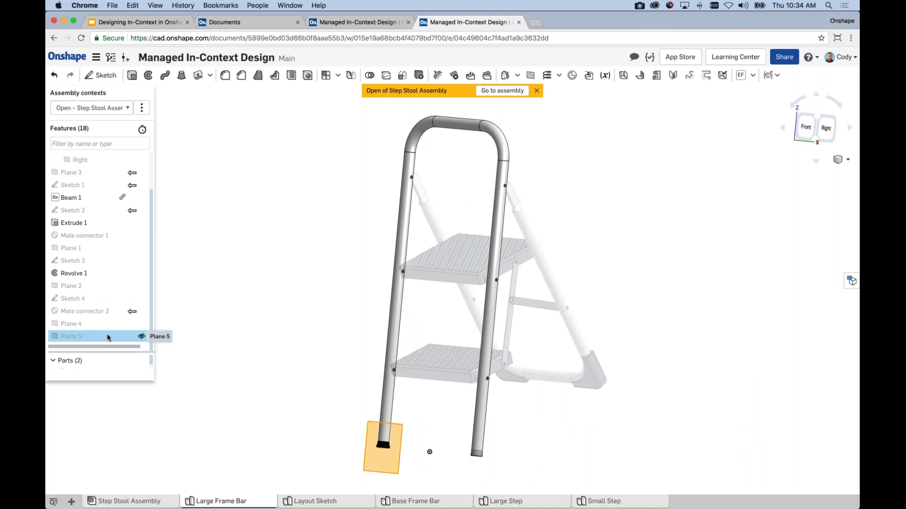
left_click(90, 323)
key("s")
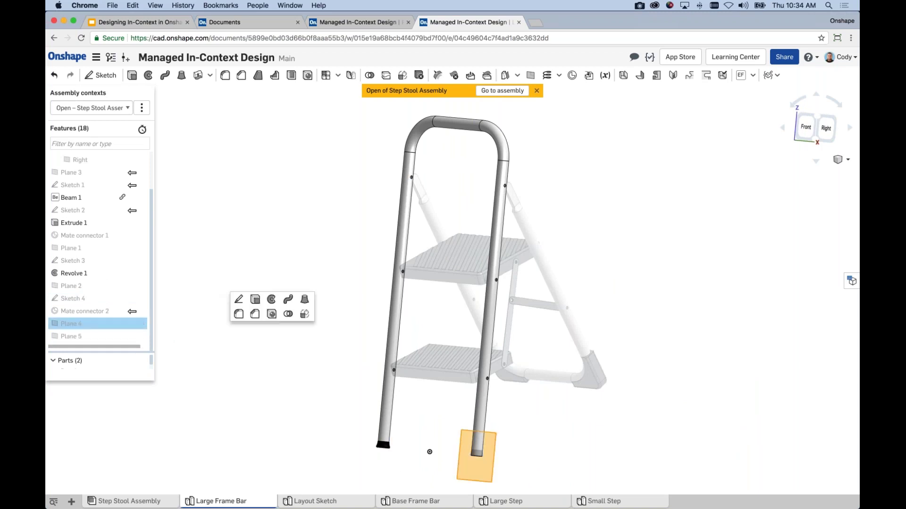
left_click(239, 299)
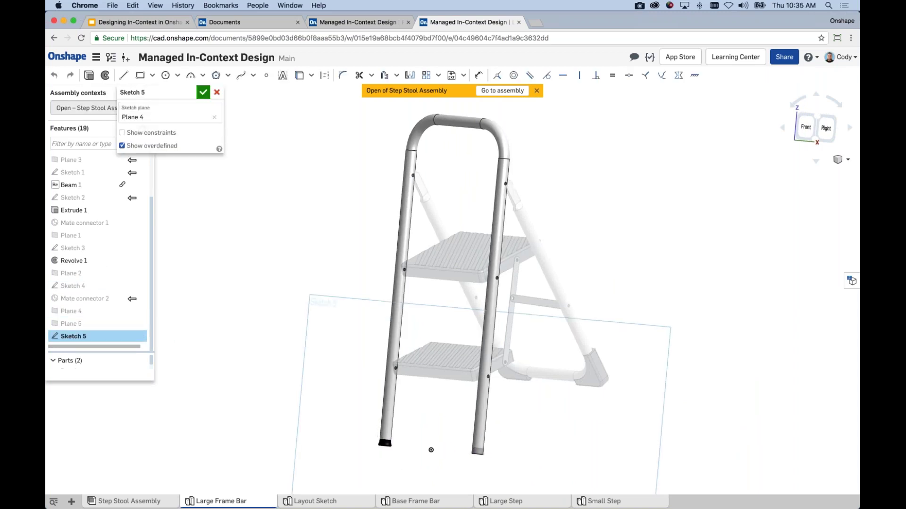
key("n")
scroll(547, 231, "up", 5)
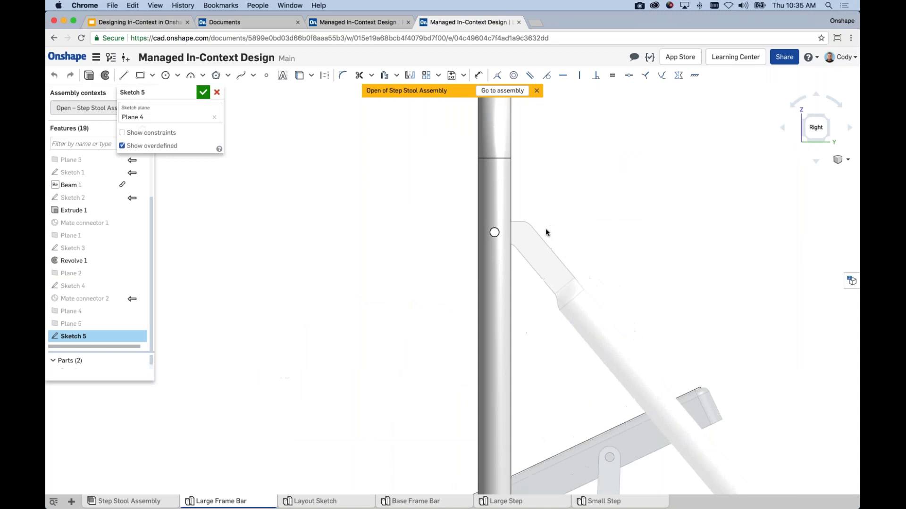
scroll(545, 228, "up", 4)
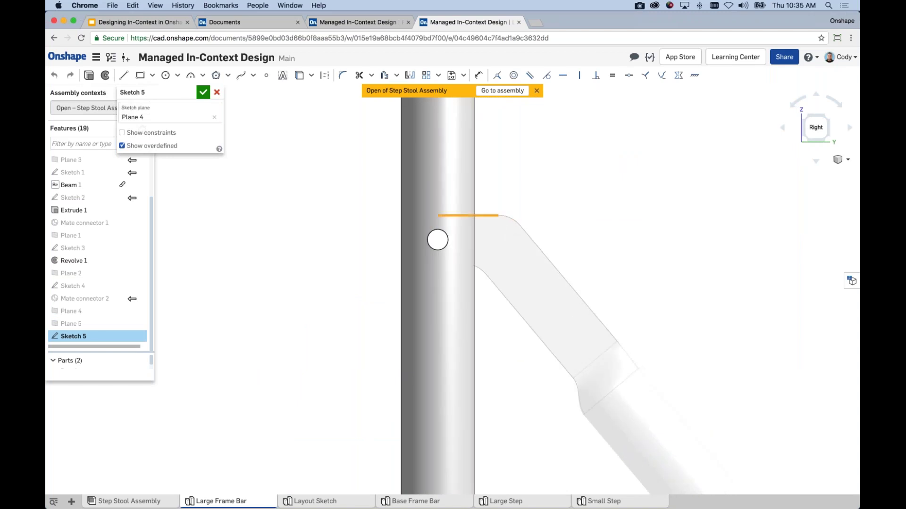
Hide Part 1, project the flattened base frame end's upper edge, round end and lower edge into the sketch, and show Part 1 again.
left_click(150, 363)
scroll(133, 372, "up", 3)
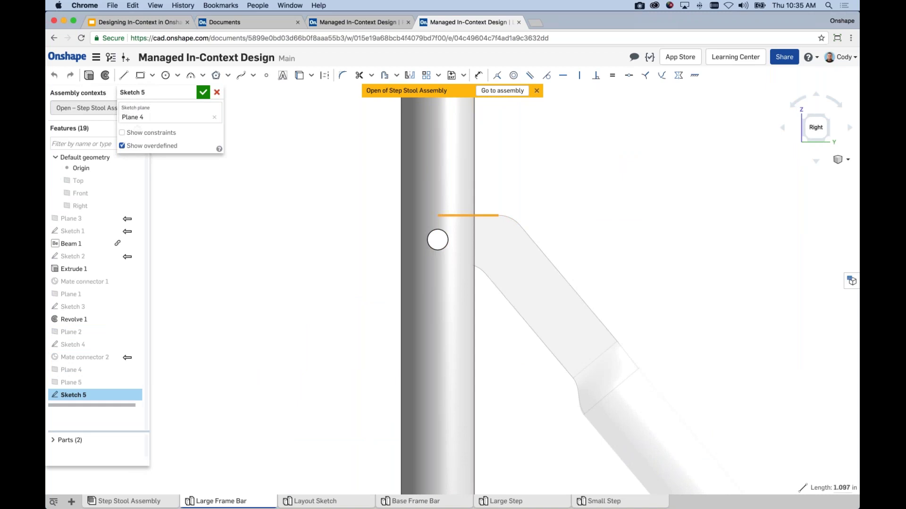
left_click(68, 411)
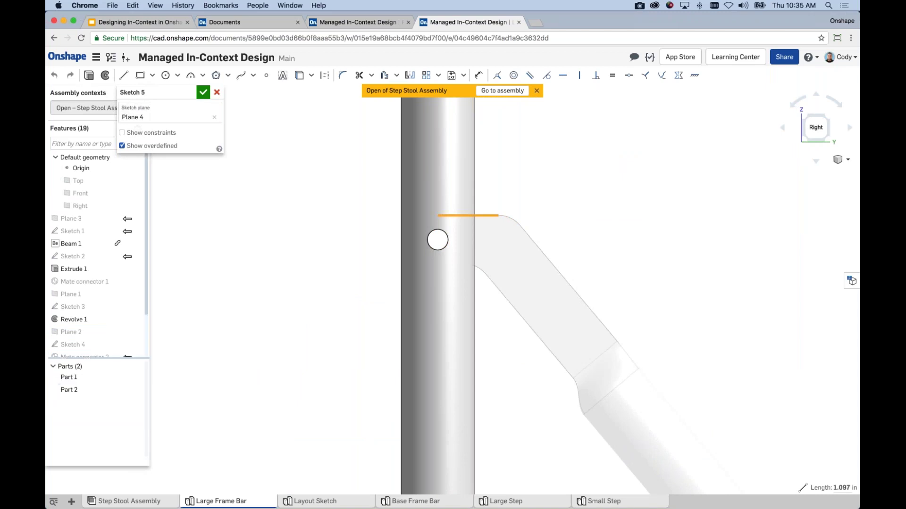
left_click(137, 376)
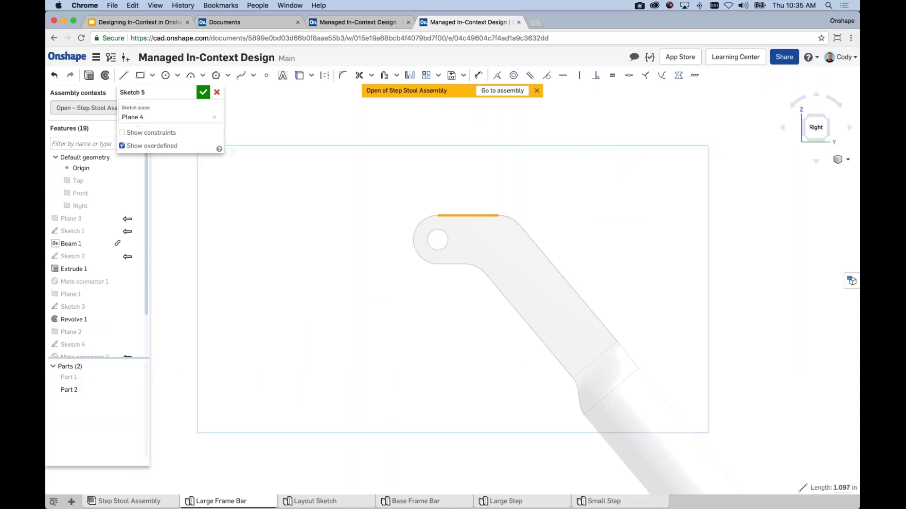
left_click(429, 221)
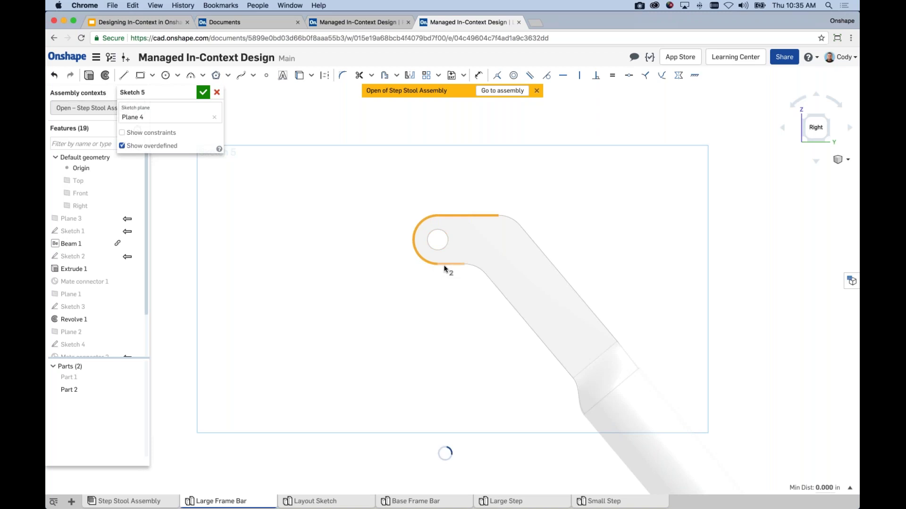
left_click(469, 264)
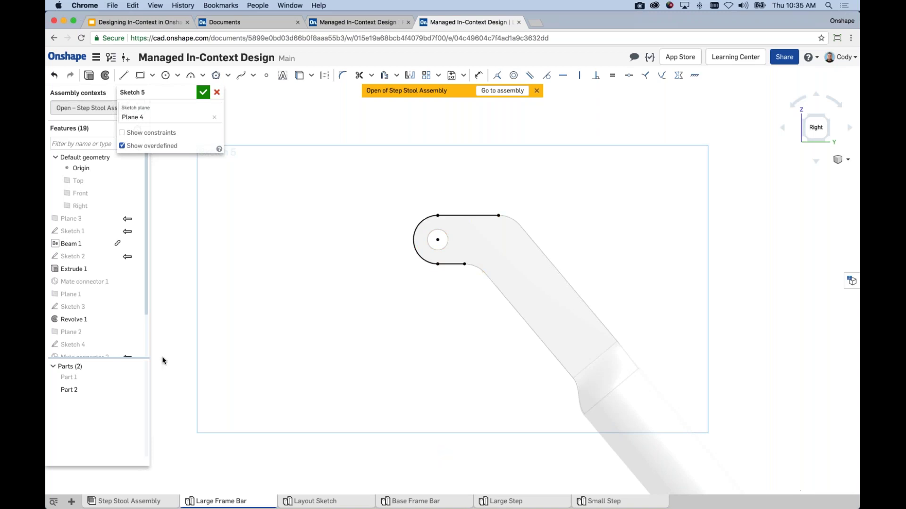
left_click(134, 377)
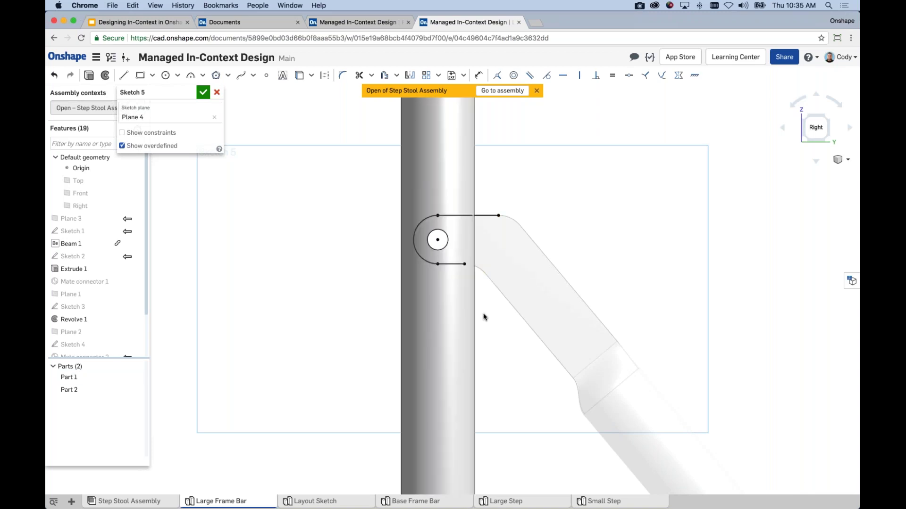
Project the base frame's lower bend arc and the large frame bar's adjacent long edge into the sketch, and finish the sketch.
left_click(480, 268)
left_click(299, 75)
left_click(475, 328)
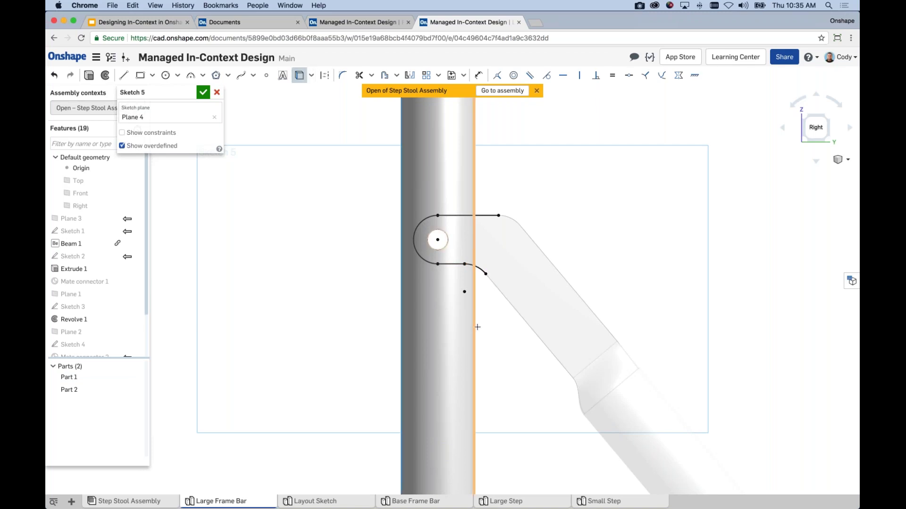
key("Escape")
scroll(527, 333, "down", 1)
scroll(525, 335, "down", 1)
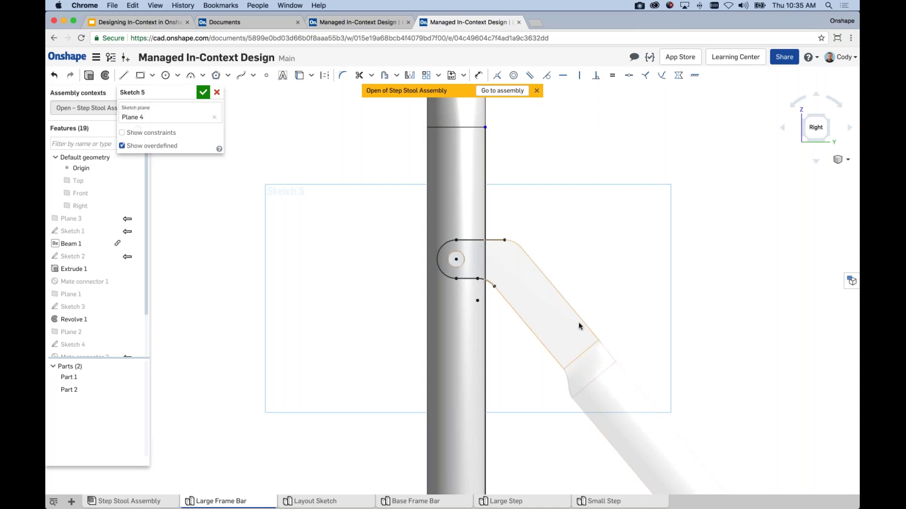
scroll(576, 297, "down", 2)
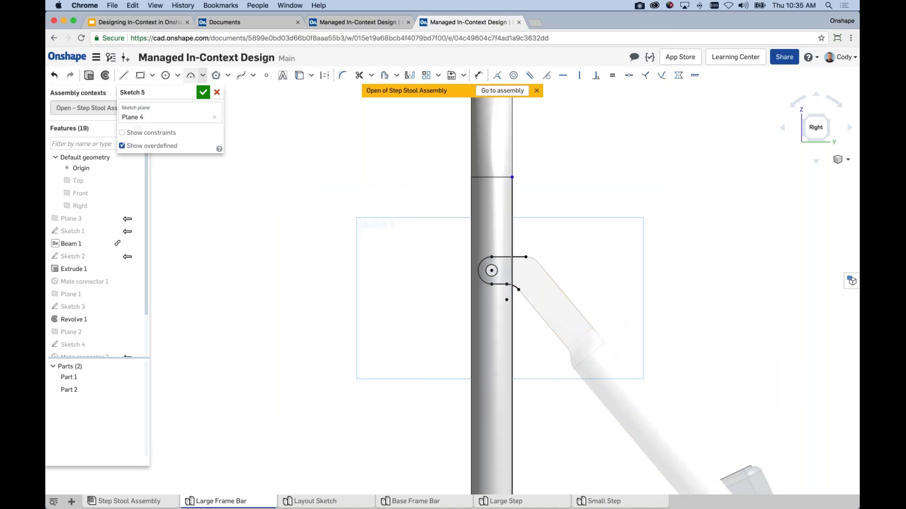
left_click(204, 93)
Return to the Step Stool Assembly and swing the base frame inward, partly folded toward the large frame bar.
scroll(346, 233, "down", 3)
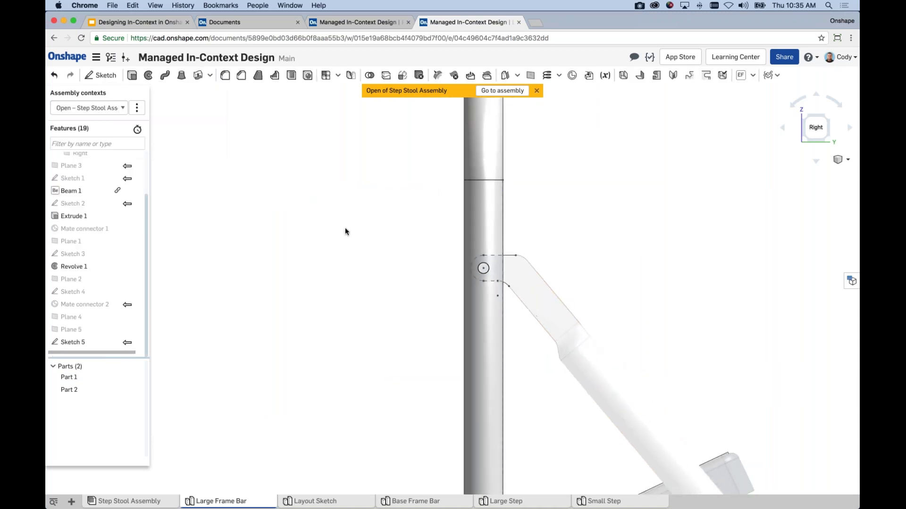
scroll(401, 220, "down", 5)
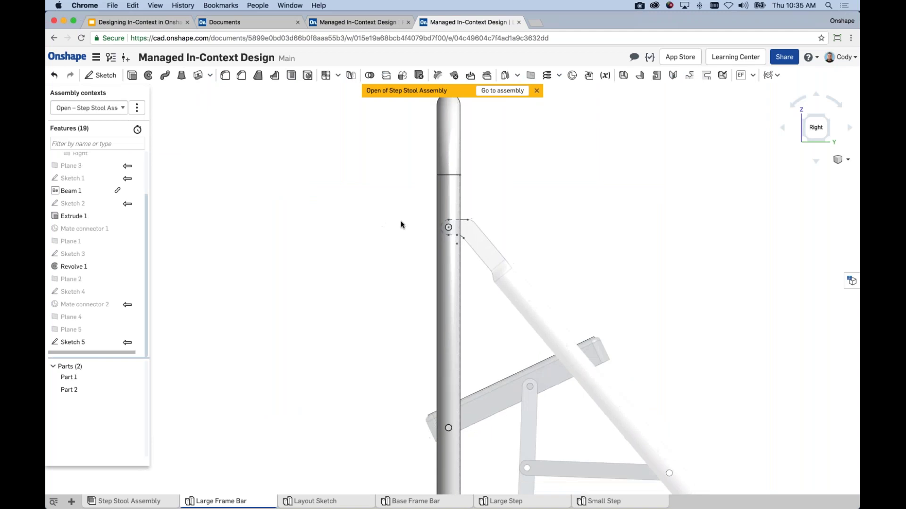
mouse_move(150, 505)
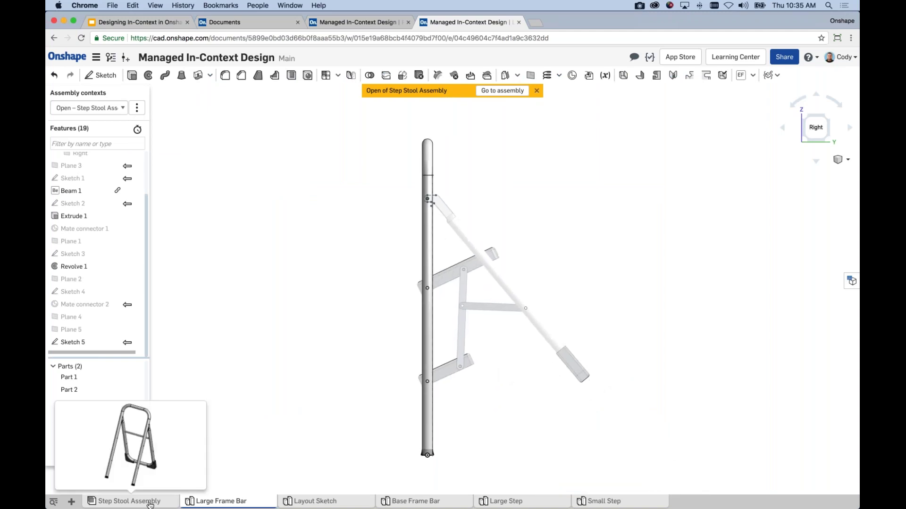
left_click(496, 91)
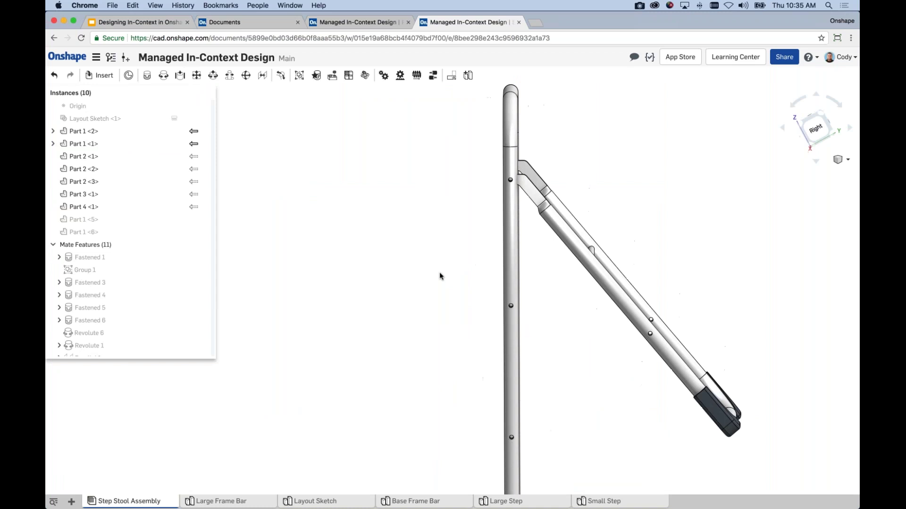
left_click_drag(622, 276, 552, 326)
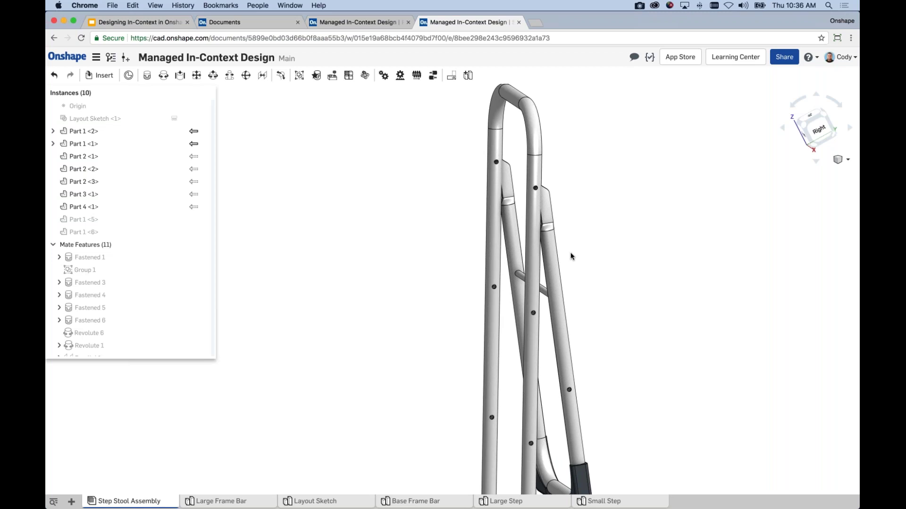
Edit the large frame bar in context at the assembly's current partly folded position instead of its existing Open context.
right_click(531, 275)
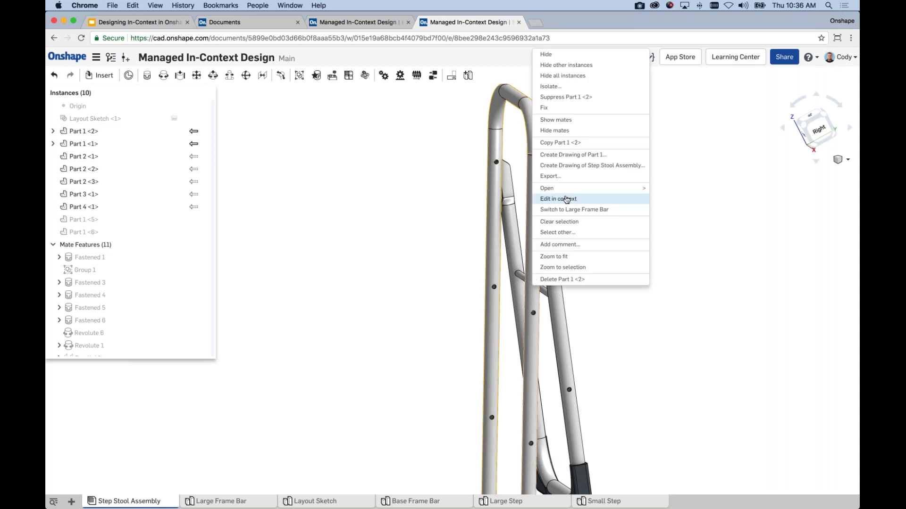
mouse_move(571, 191)
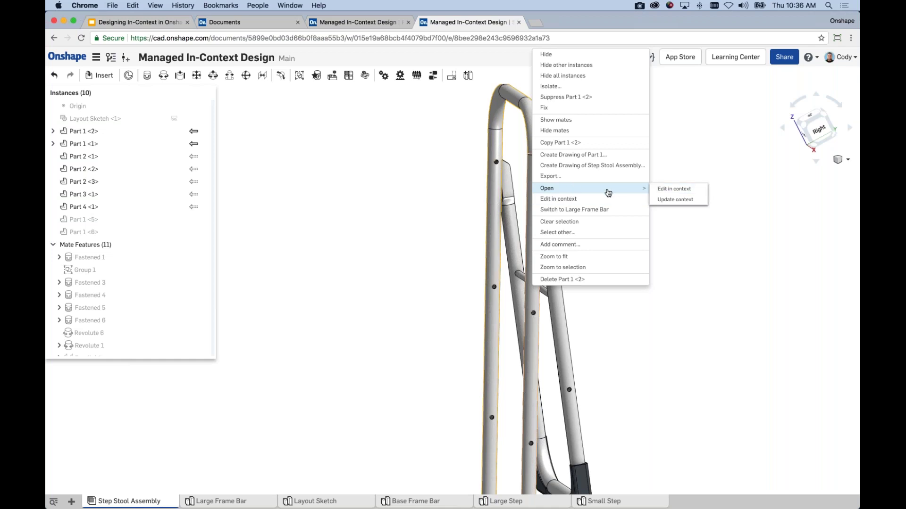
left_click(583, 202)
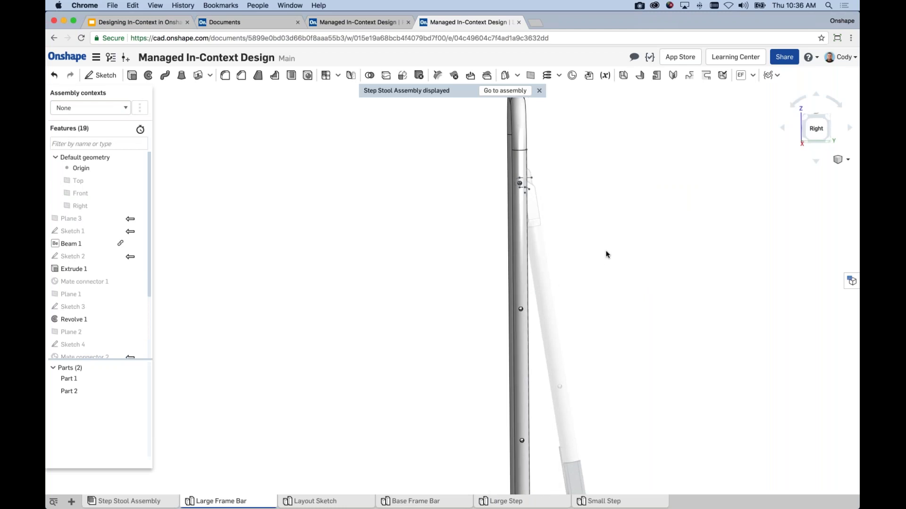
Reopen the sketch on Plane 4 for editing and hide Part 1 to expose the base frame's flattened end.
scroll(343, 303, "down", 3)
scroll(108, 328, "down", 2)
right_click(100, 344)
left_click(113, 362)
key("n")
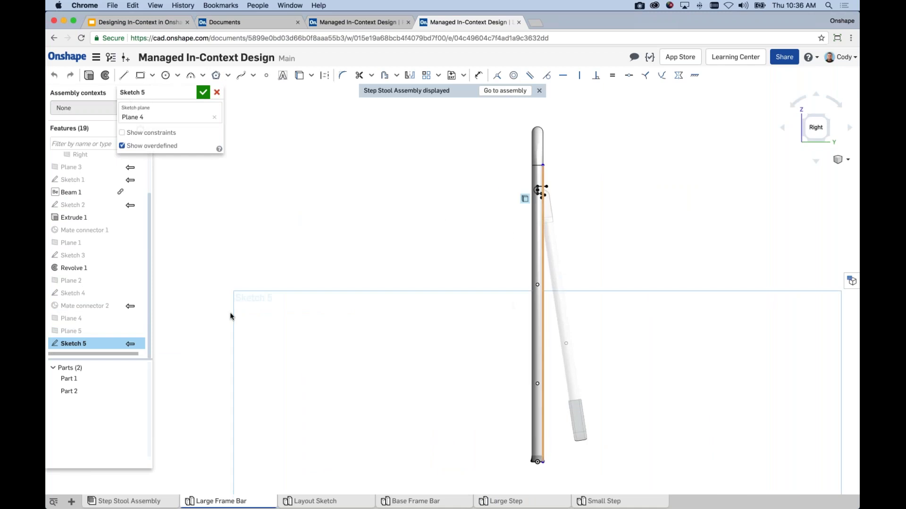
left_click(140, 380)
scroll(536, 188, "up", 10)
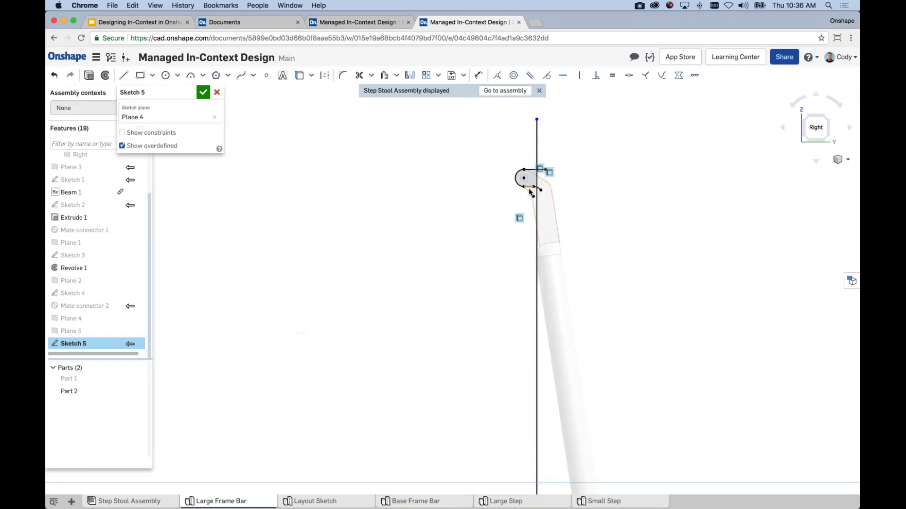
Project the folded base frame's lower edge, bend arc and long inner edge into the sketch, and finish editing it.
left_click(299, 75)
left_click(519, 191)
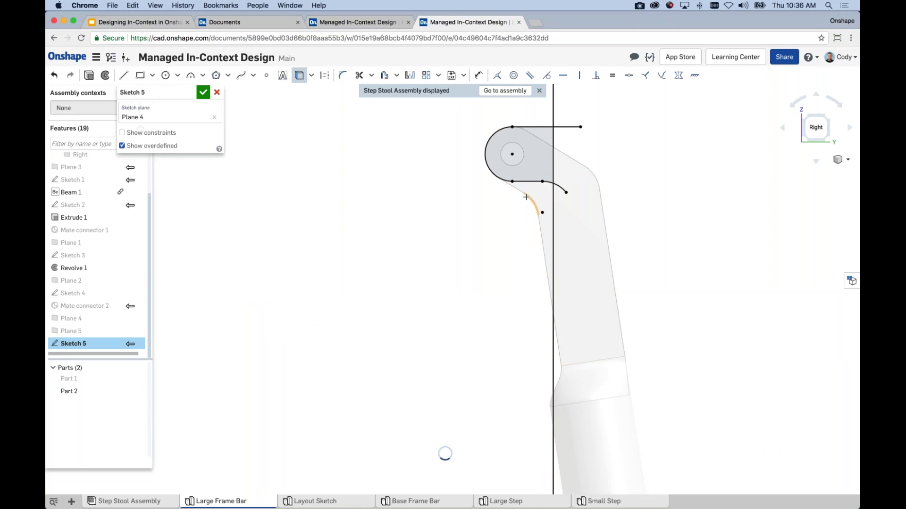
left_click(526, 196)
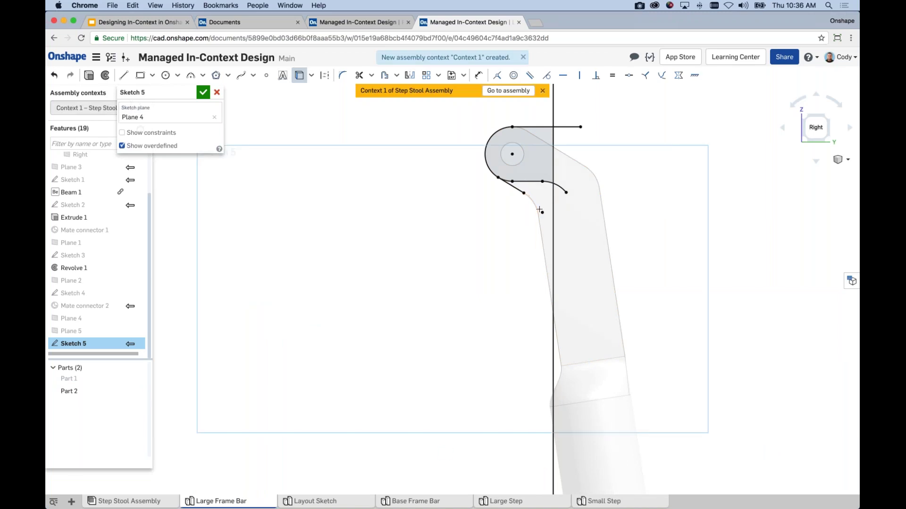
left_click(543, 243)
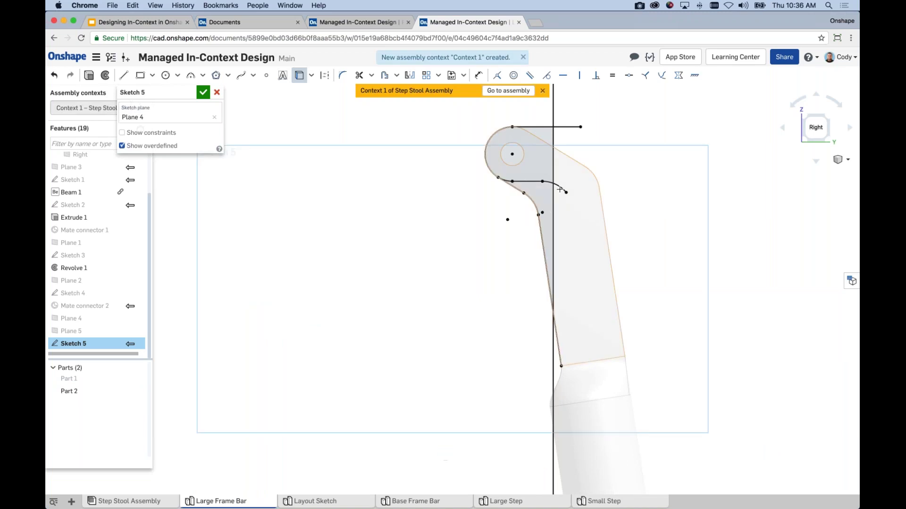
scroll(655, 188, "up", 1)
scroll(656, 188, "up", 1)
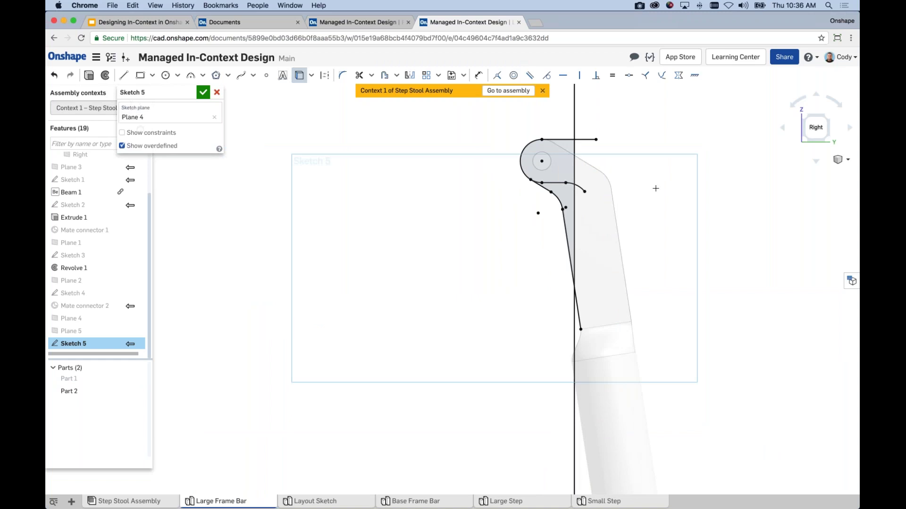
scroll(626, 205, "up", 1)
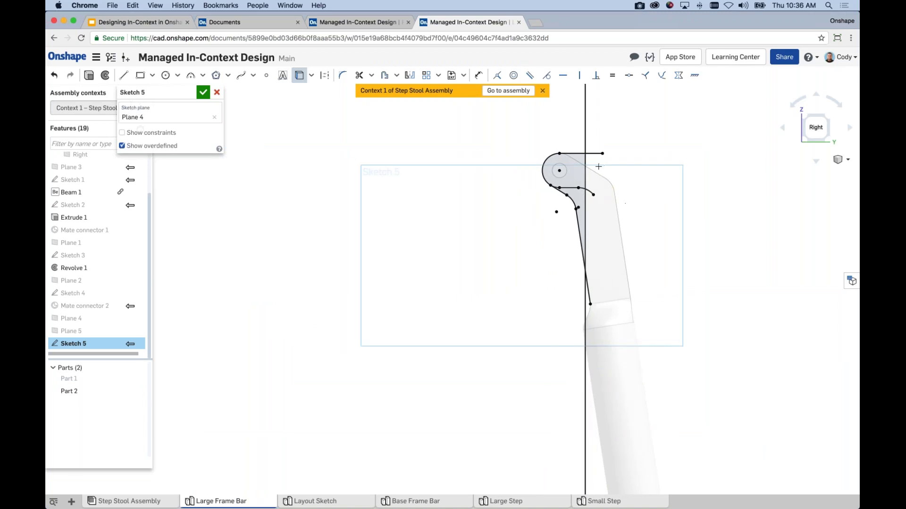
left_click(204, 93)
Highlight Sketch 5 and examine its outline in relation to the folded base frame.
right_click_drag(643, 327, 593, 258)
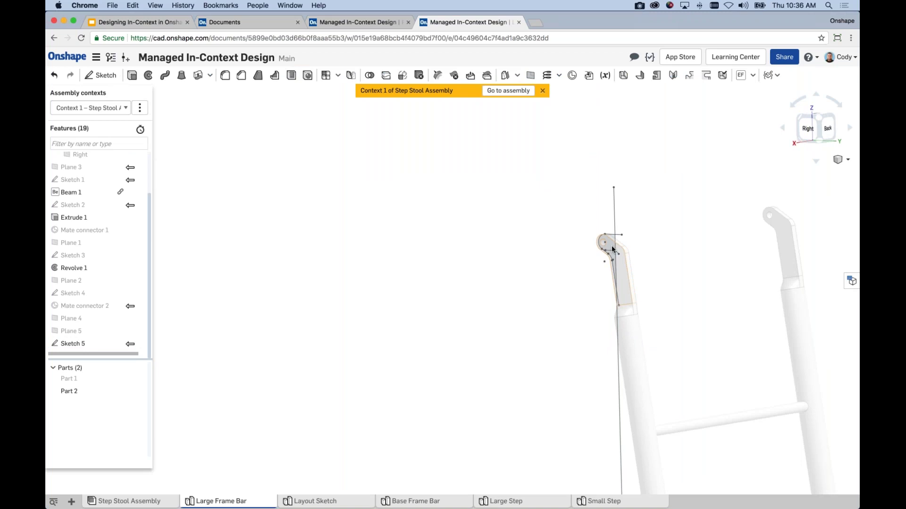
left_click(109, 343)
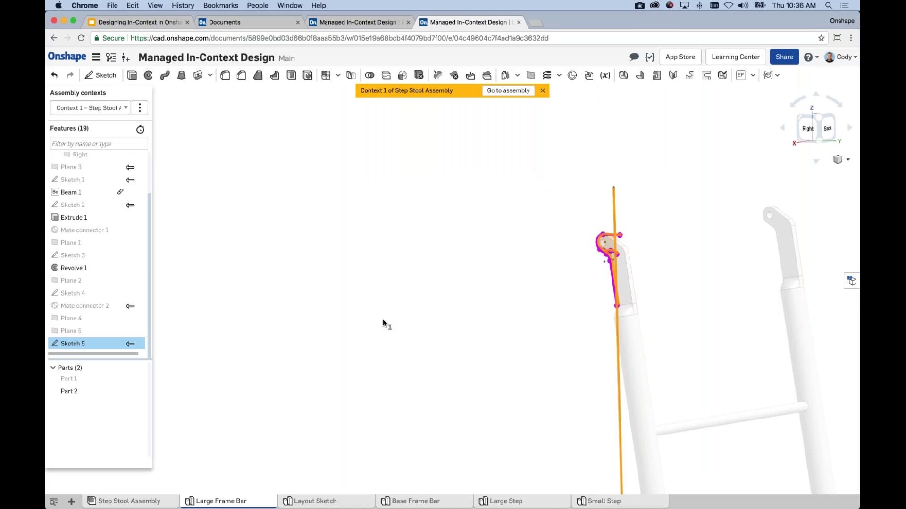
scroll(544, 261, "down", 5)
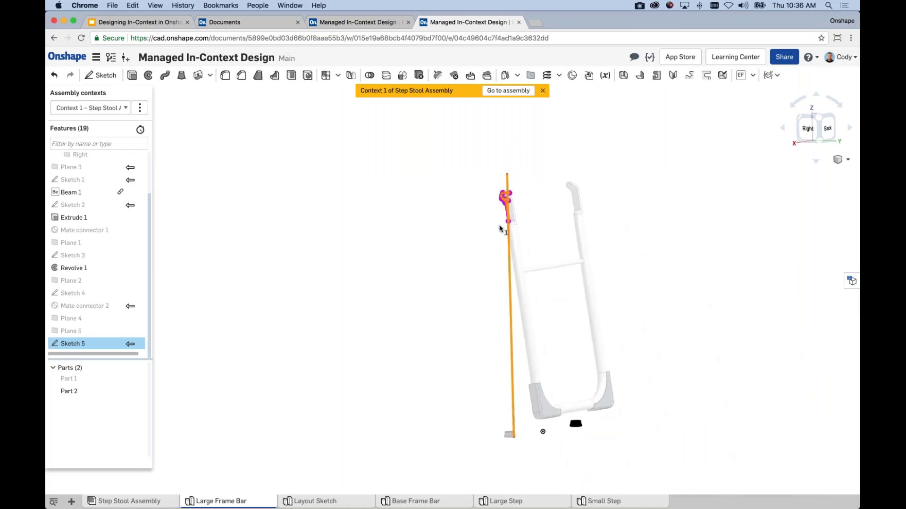
left_click(431, 227)
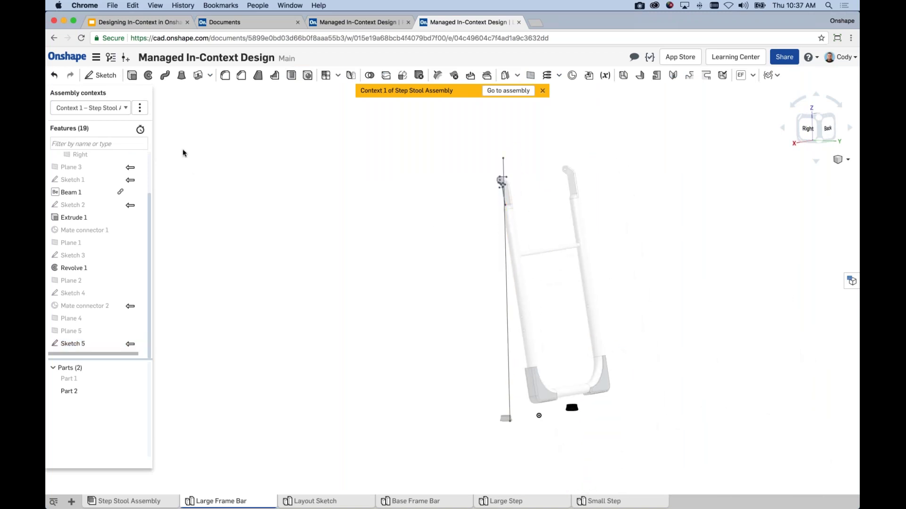
Rename the current Context 1 assembly context as Collapesed.
left_click(139, 112)
left_click(104, 107)
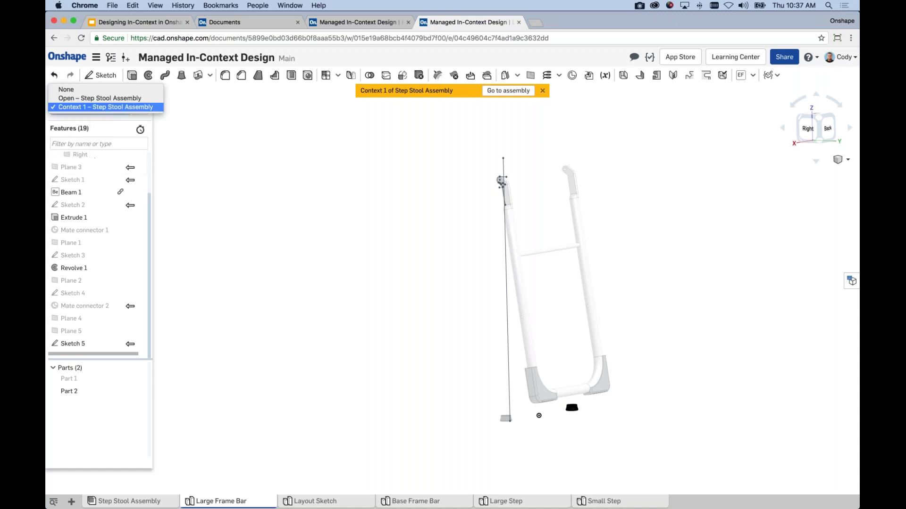
left_click(107, 108)
left_click(140, 108)
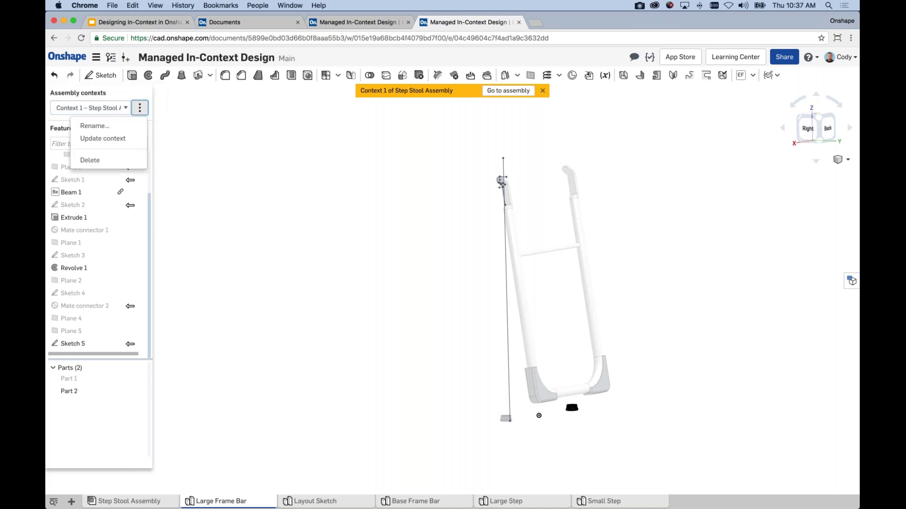
left_click(114, 132)
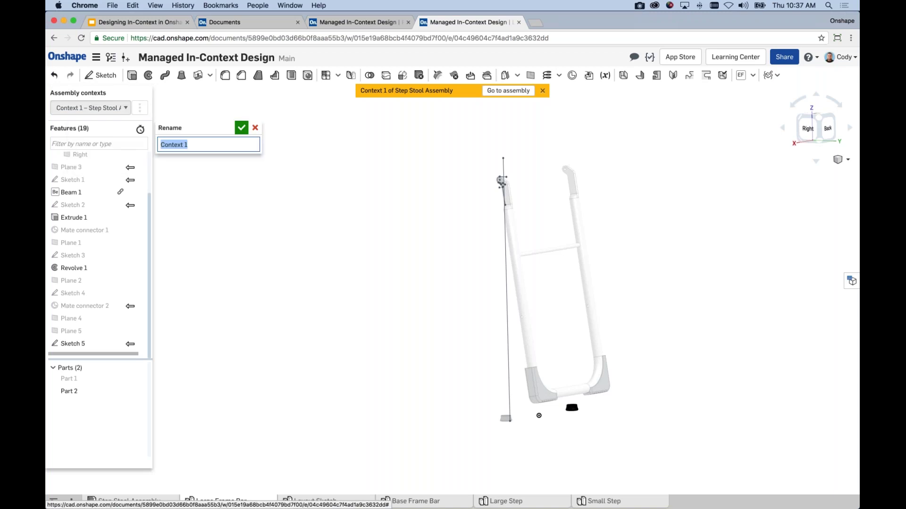
type("Collap")
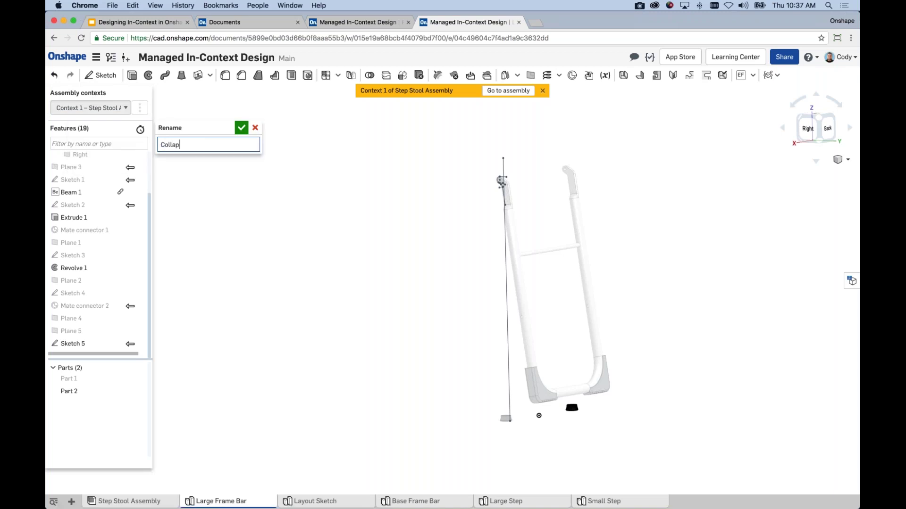
type("esed")
left_click(242, 128)
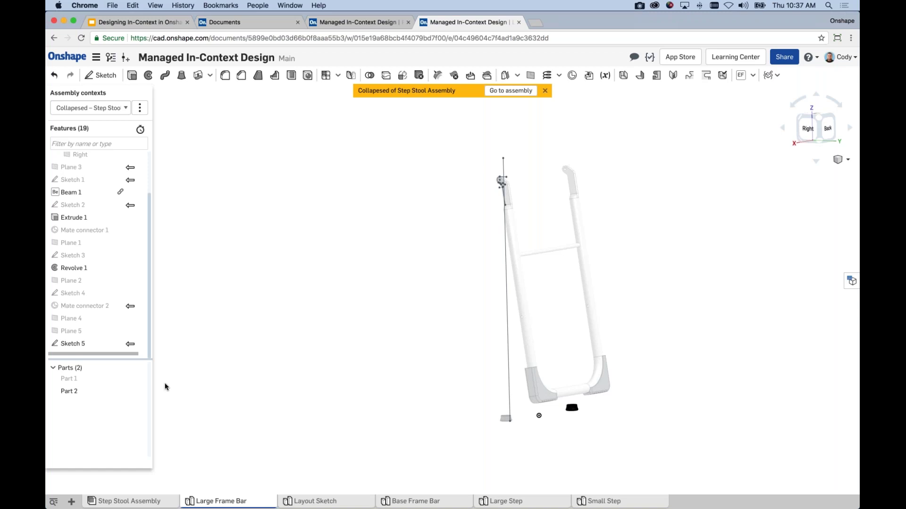
Show Part 1 and cut Sketch 5 out of it with a symmetric Remove extrude 0.5 in deep.
left_click(143, 378)
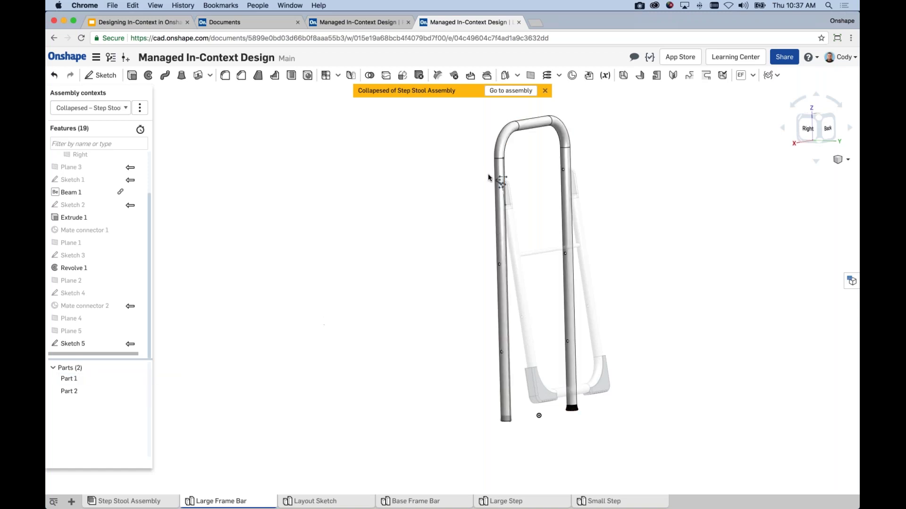
scroll(488, 174, "up", 2)
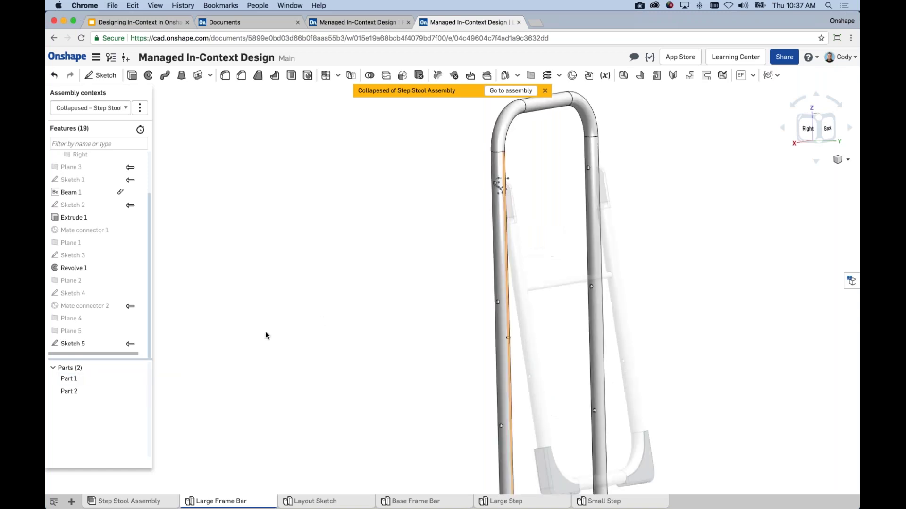
left_click(137, 344)
key("shift+e")
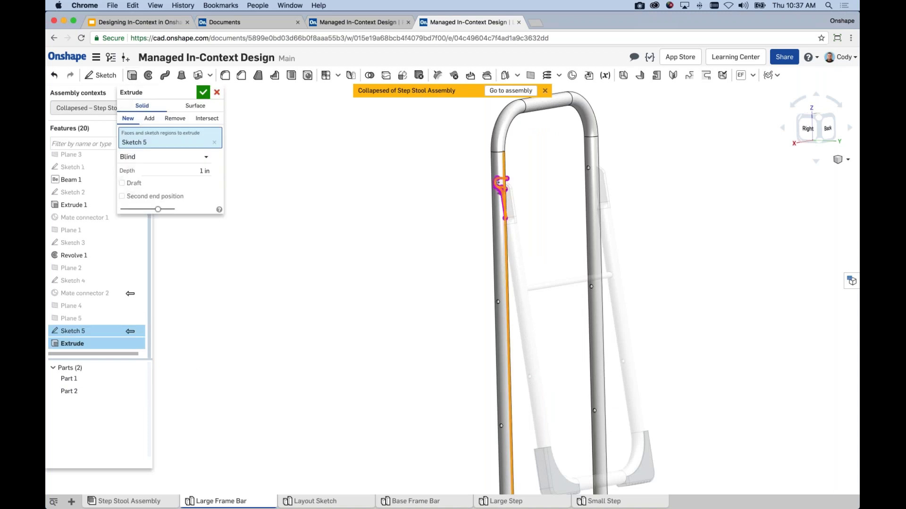
scroll(464, 189, "up", 5)
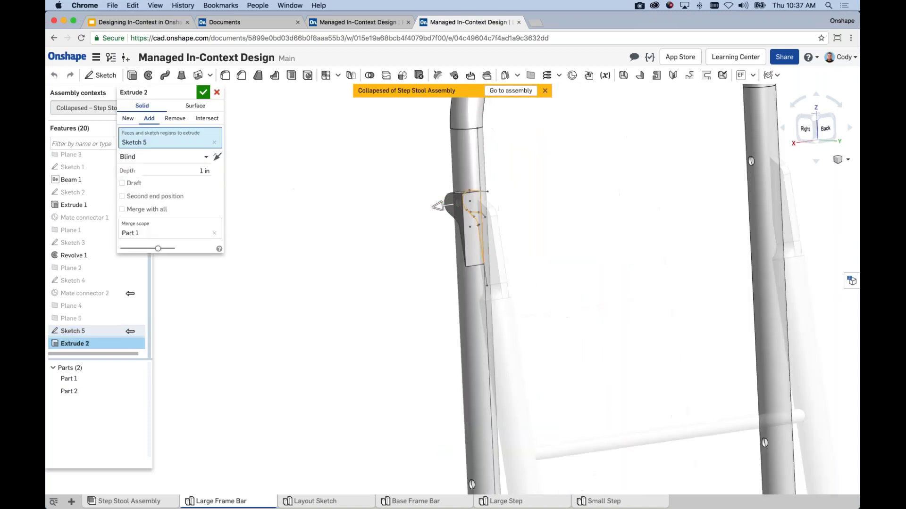
left_click(203, 157)
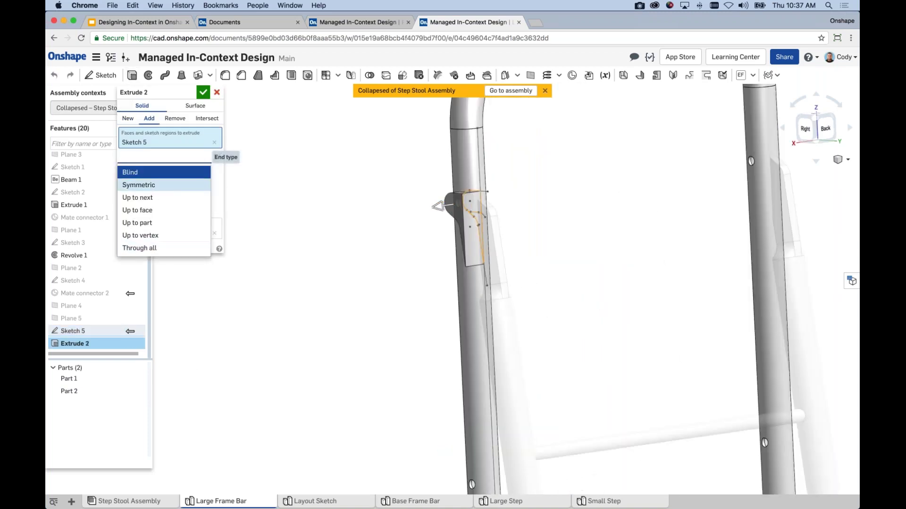
left_click(158, 185)
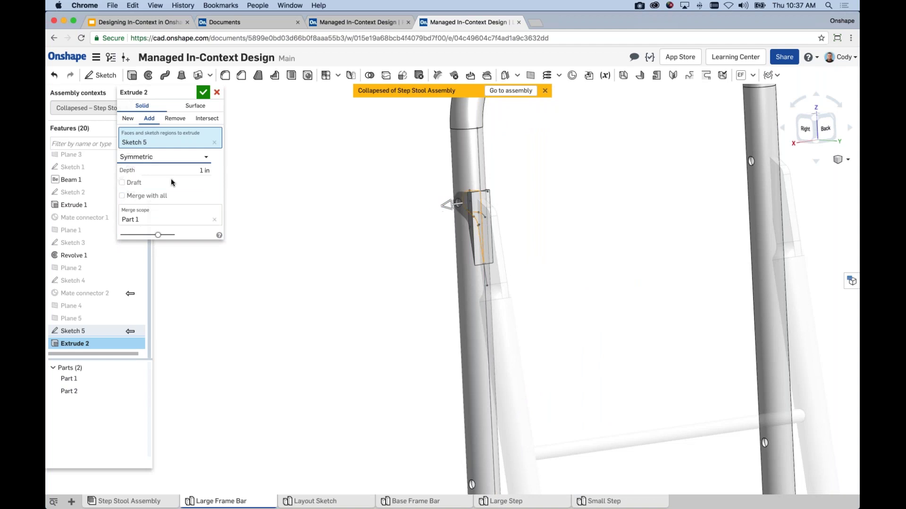
left_click(174, 118)
left_click(203, 170)
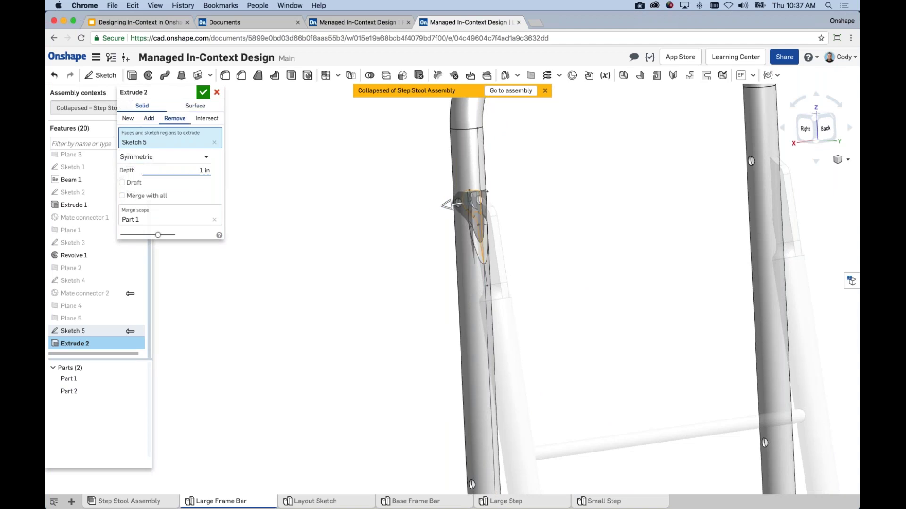
type("0.5")
key("Return")
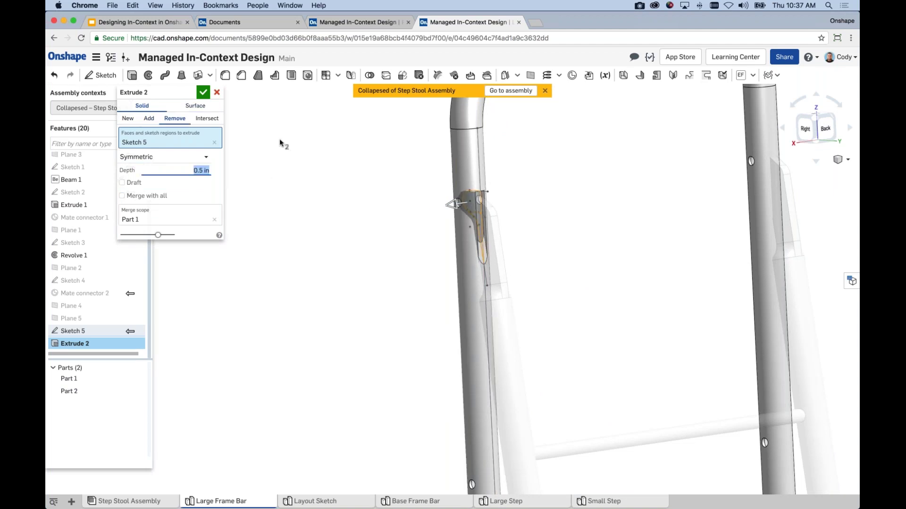
key("Return")
Inspect the new slot in the frame bar up close, view the whole bar in isometric, and highlight Sketch 5.
scroll(479, 215, "up", 10)
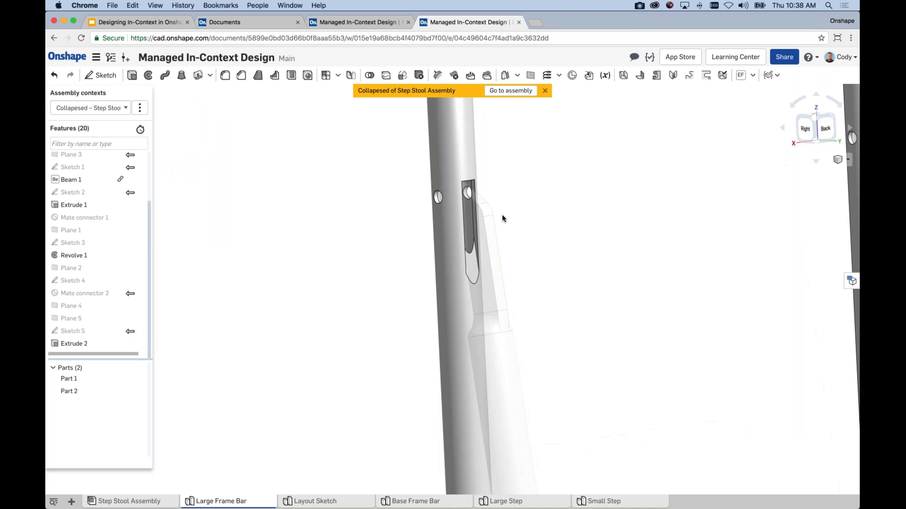
scroll(481, 221, "down", 5)
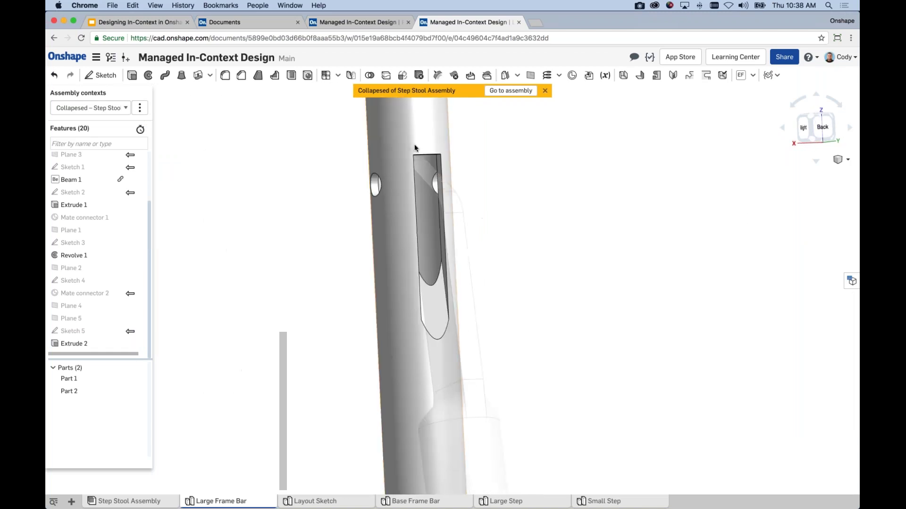
scroll(542, 179, "down", 5)
right_click_drag(604, 228, 522, 230)
key("shift+7")
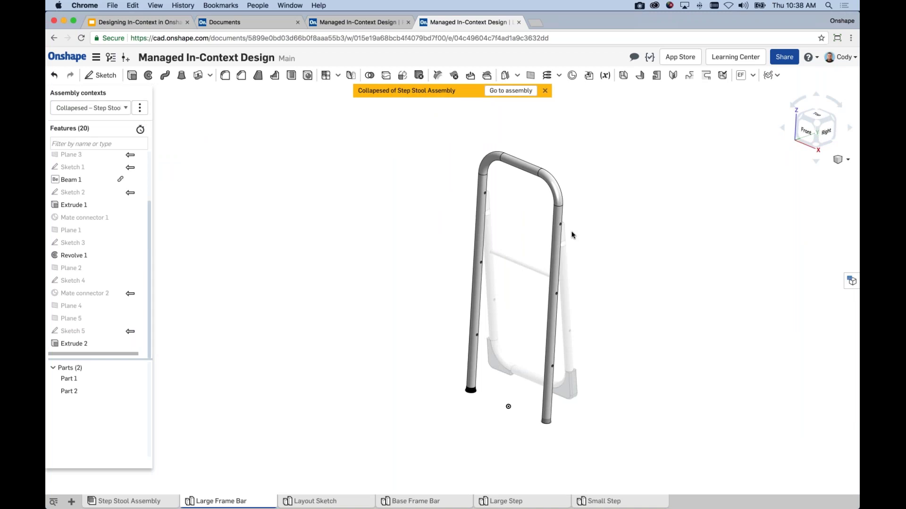
left_click(76, 331)
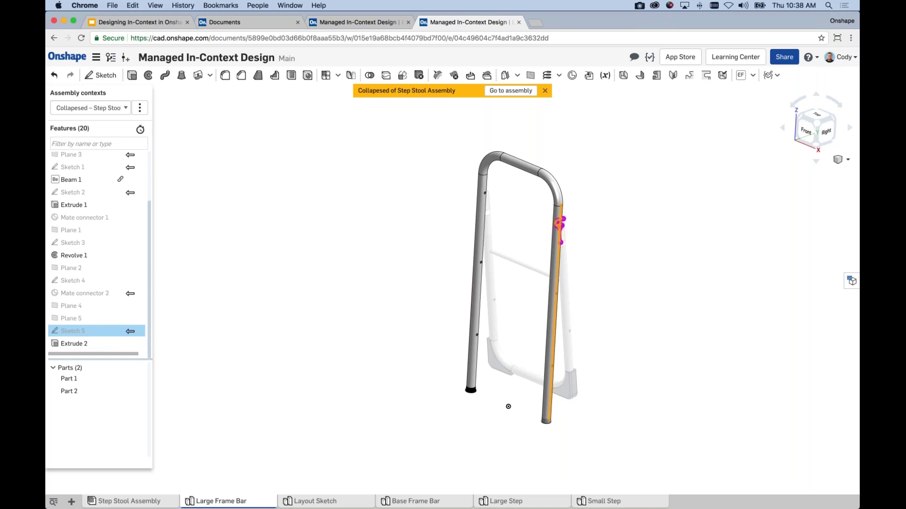
left_click(283, 398)
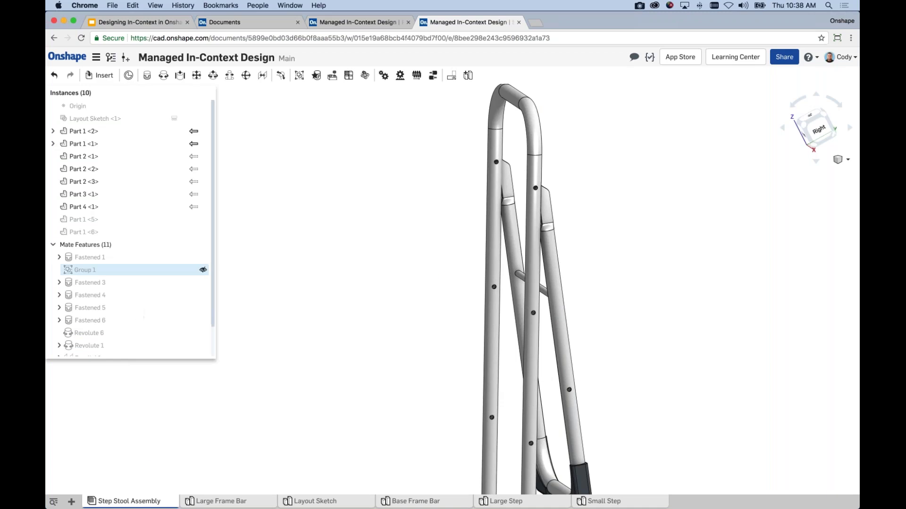
In the Step Stool Assembly, review the in-context editing options for Part 2 <3> and Part 3 <1>, and view the whole stool.
right_click(92, 184)
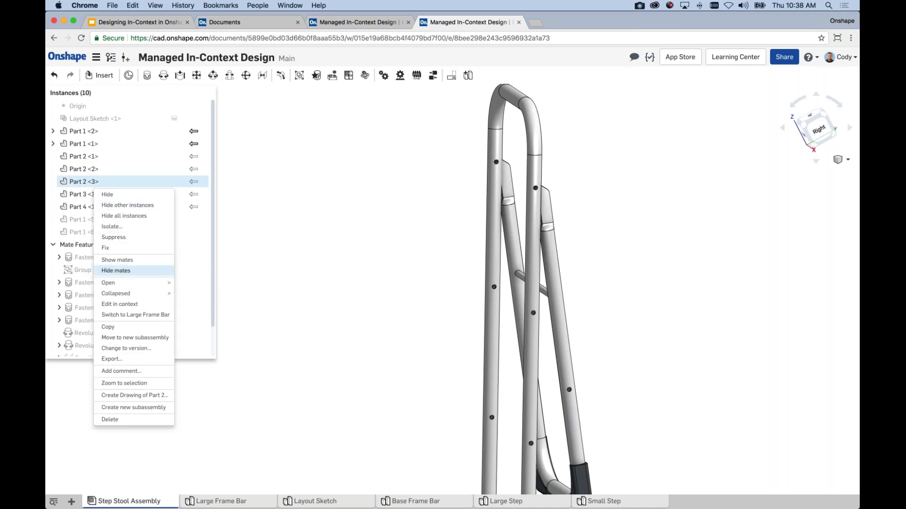
left_click(116, 271)
scroll(335, 283, "down", 3)
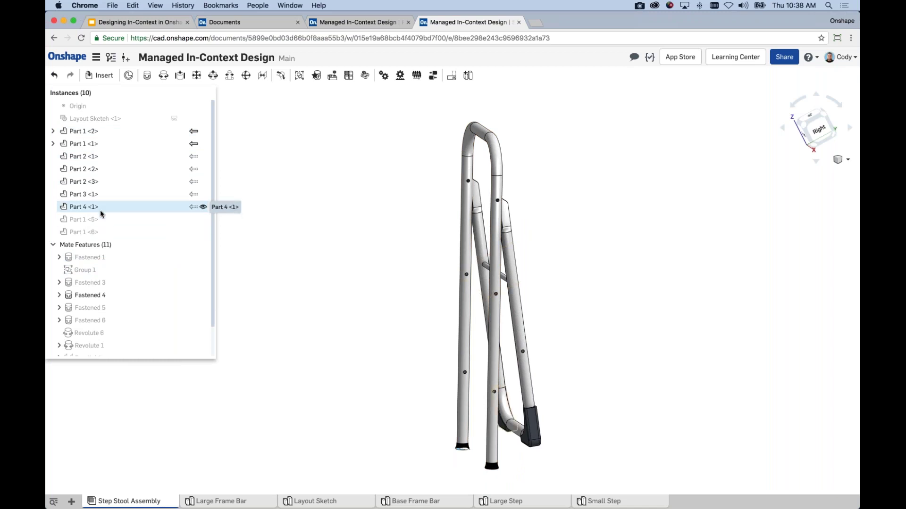
right_click(98, 198)
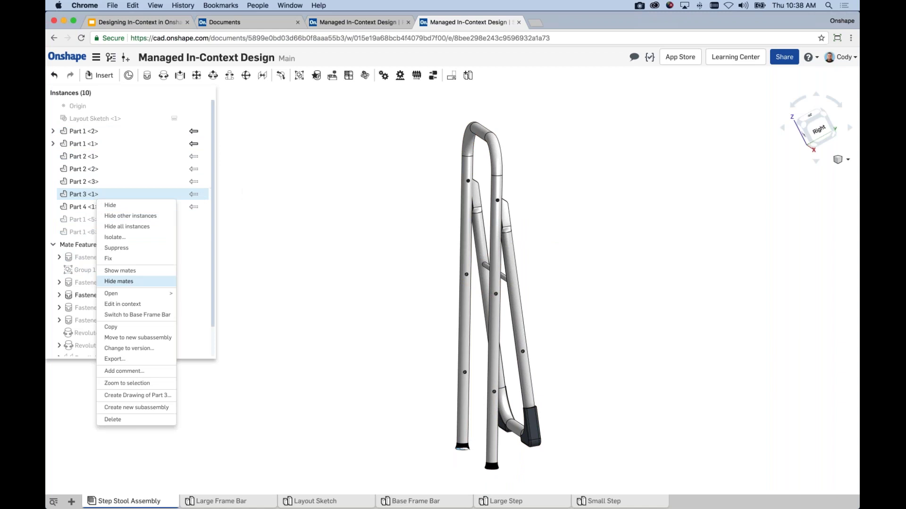
left_click(331, 256)
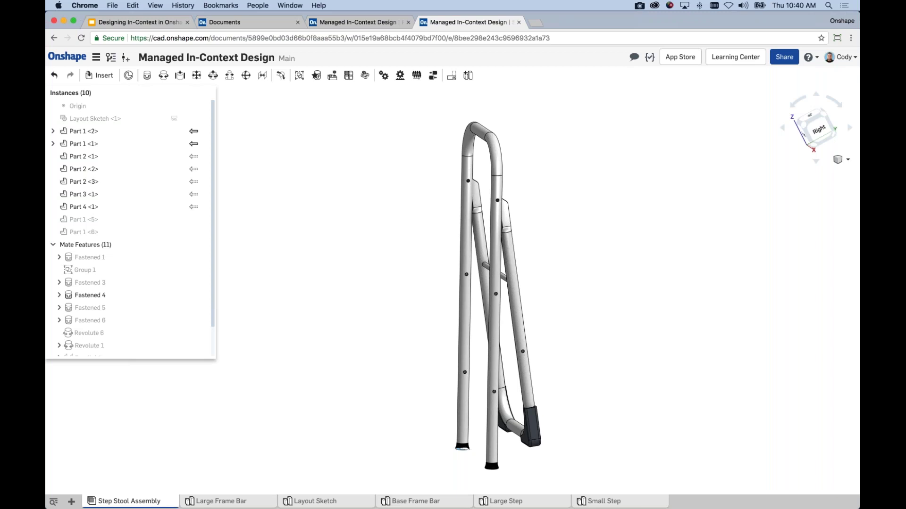
key("shift+7")
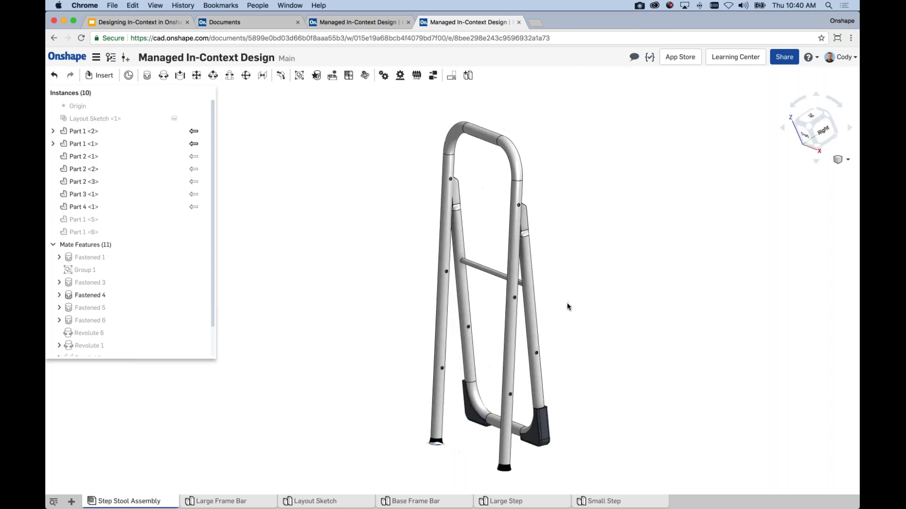
scroll(567, 301, "down", 2)
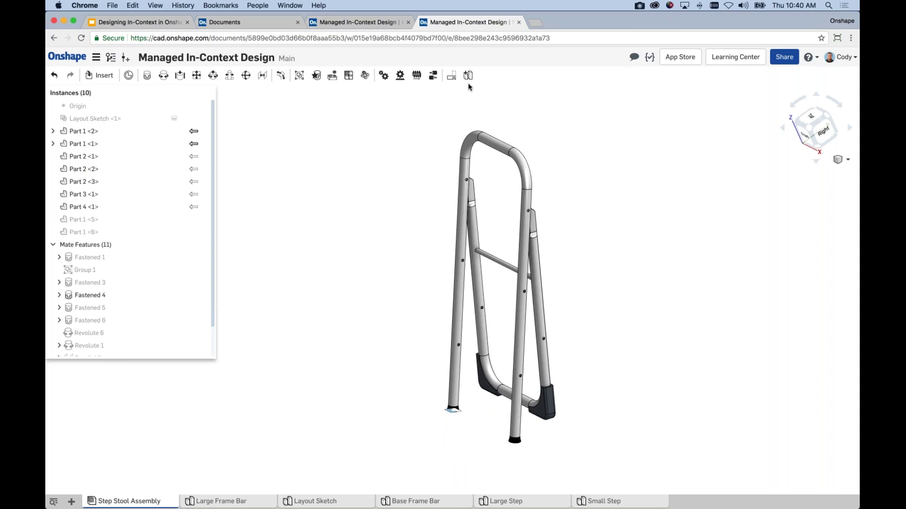
Switch to the Designing In-Context in Onshape slides and start presenting from the learn.onshape.com slide.
left_click(245, 22)
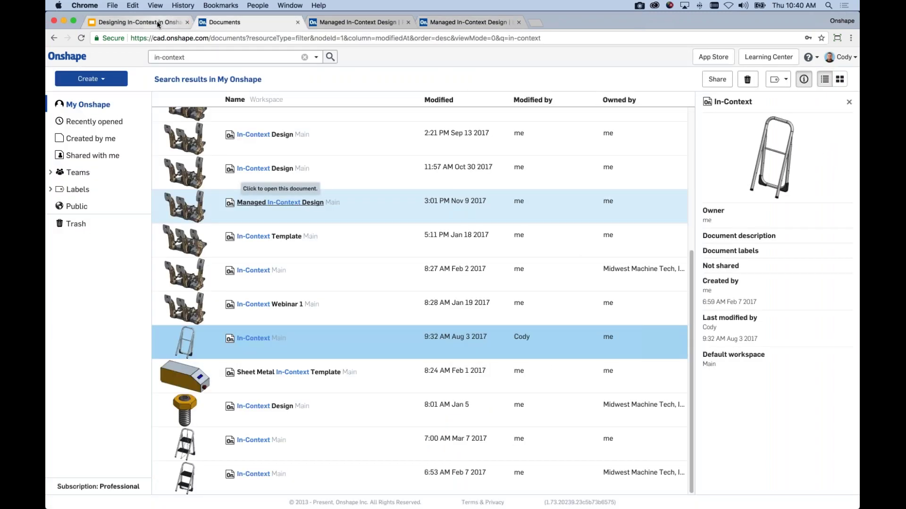
left_click(157, 21)
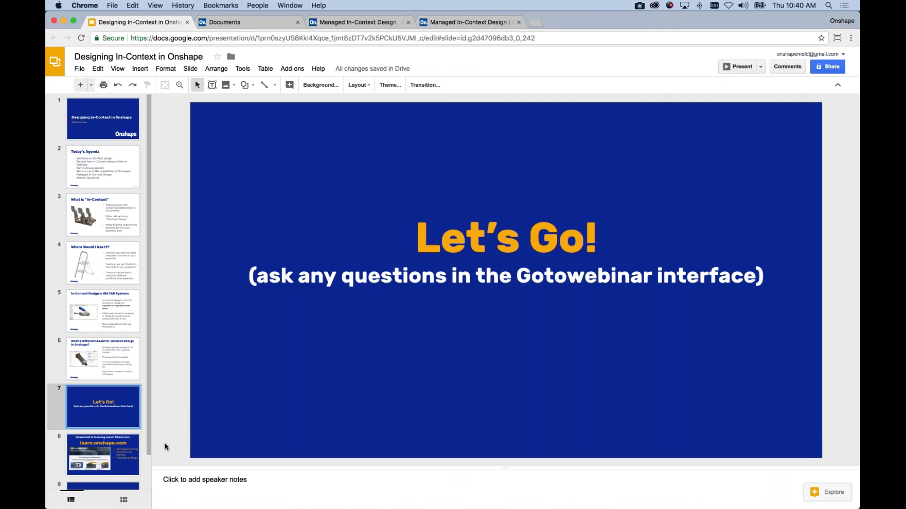
left_click(122, 448)
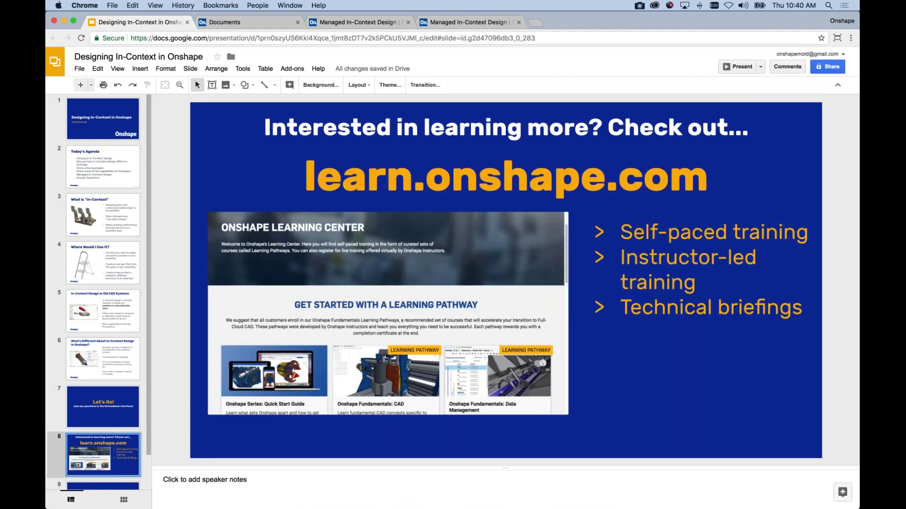
left_click(738, 68)
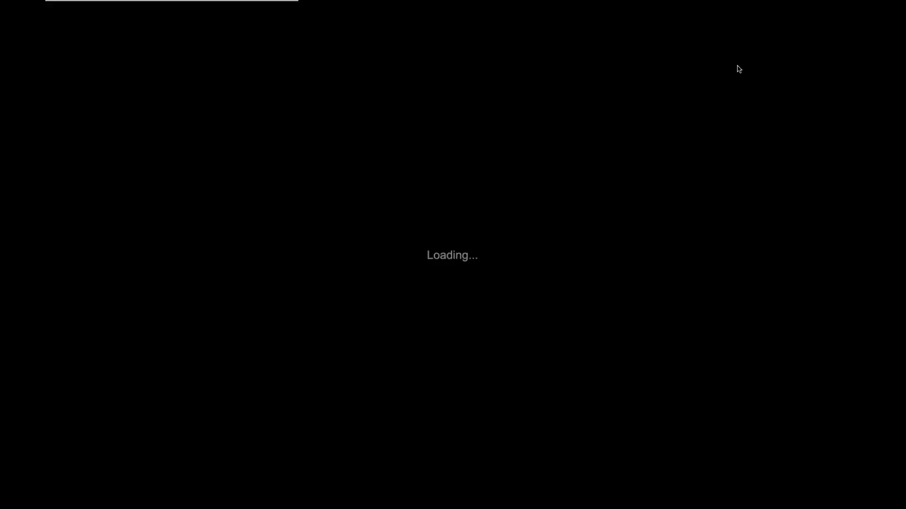